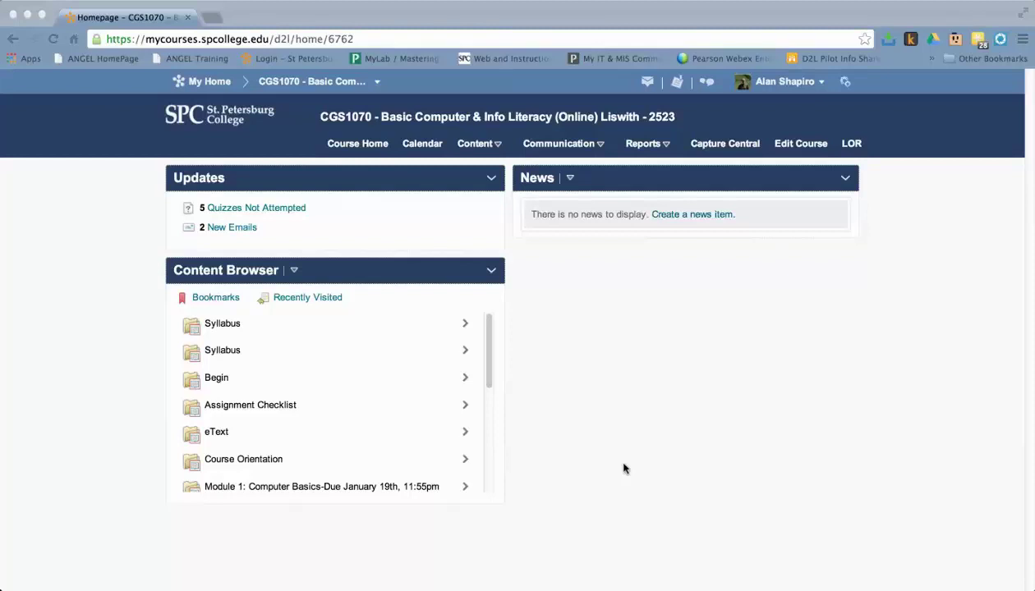
# - Go to the course's Quizzes page from the Content menu
pyautogui.click(497, 146)
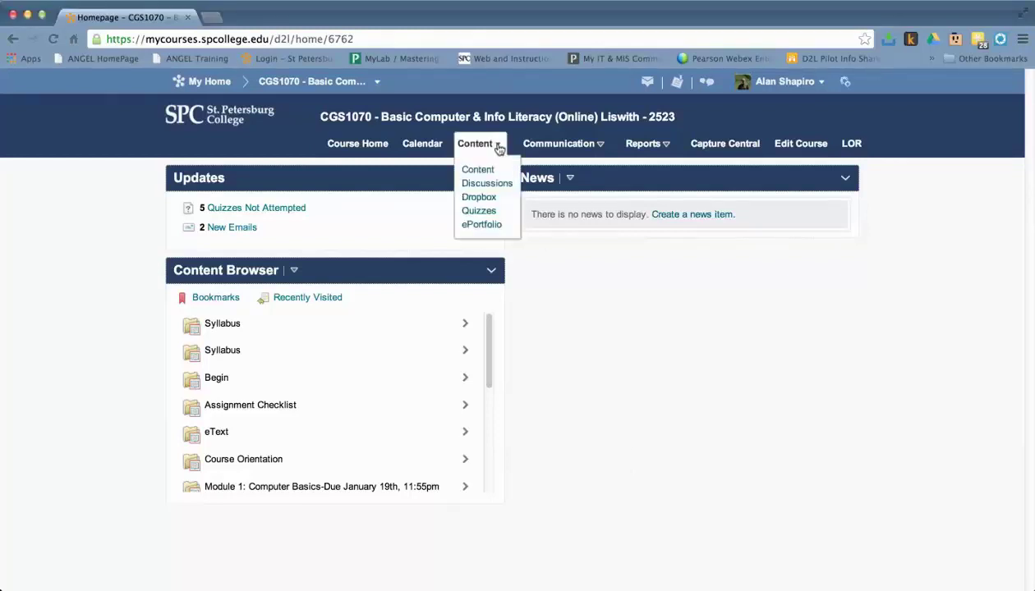
pyautogui.click(480, 211)
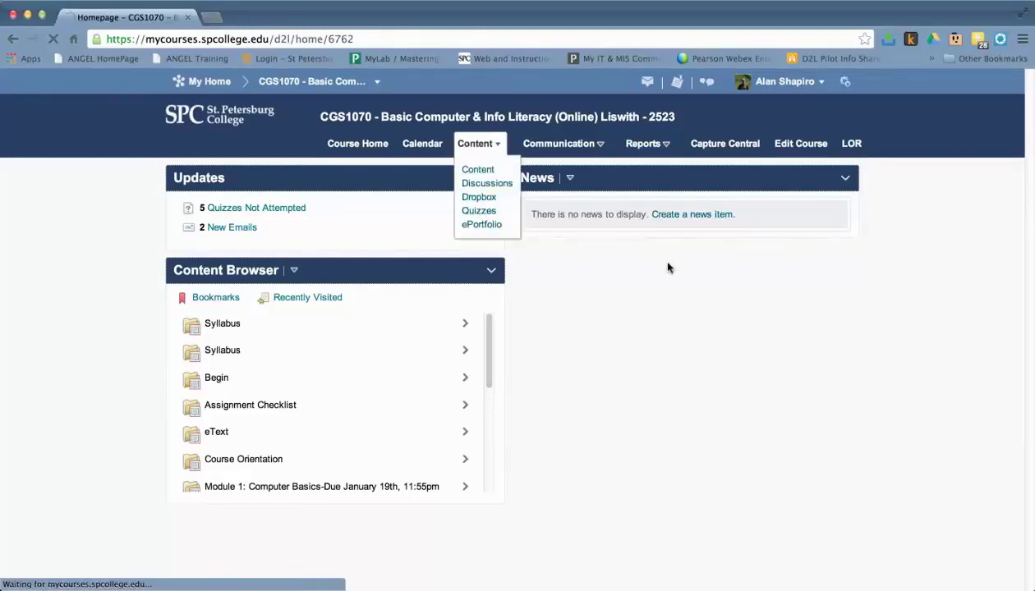
pyautogui.scroll(-2, 318, 456)
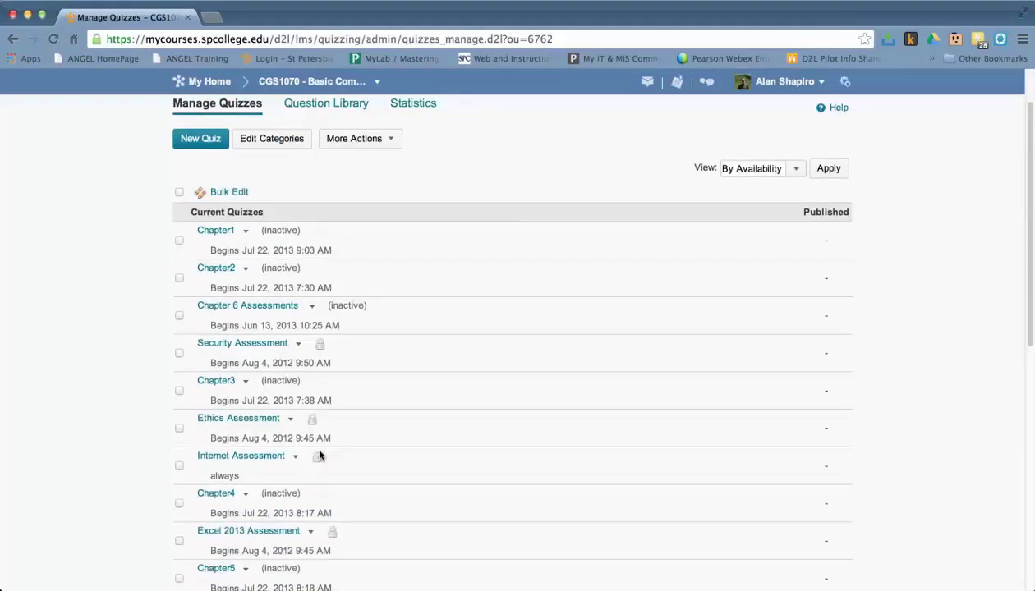
pyautogui.scroll(-2, 321, 451)
pyautogui.scroll(-5, 323, 441)
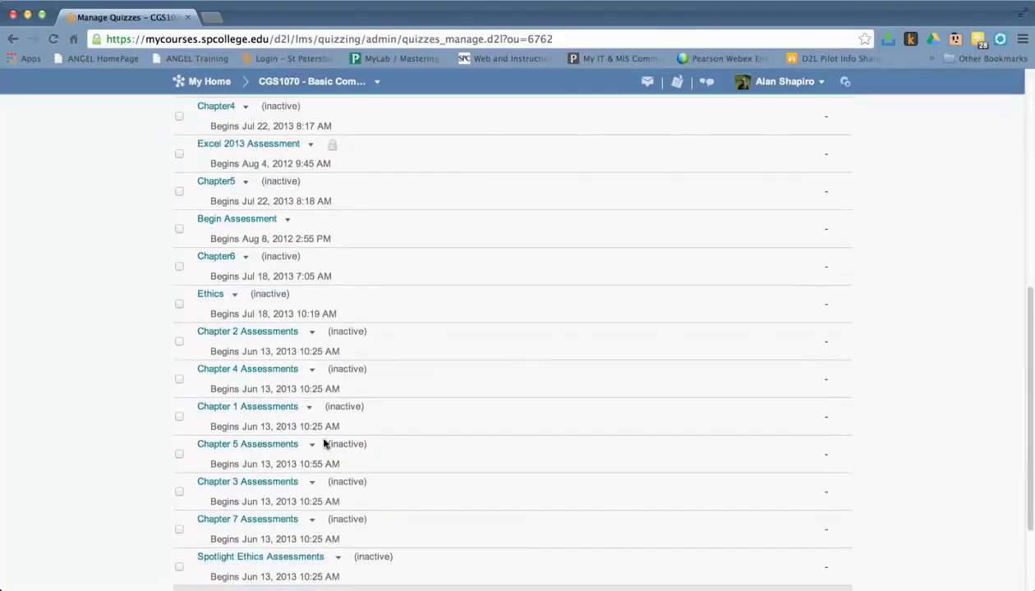
pyautogui.scroll(-2, 324, 443)
pyautogui.scroll(10, 318, 435)
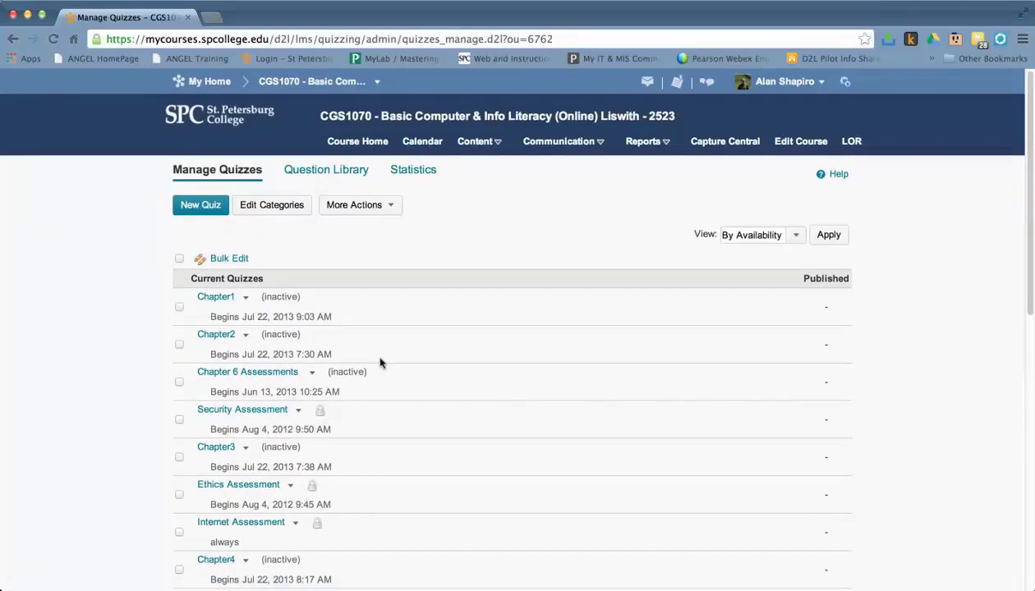
# - Switch to the Question Library, view one Questions folder, then return to the top-level listing
pyautogui.click(334, 174)
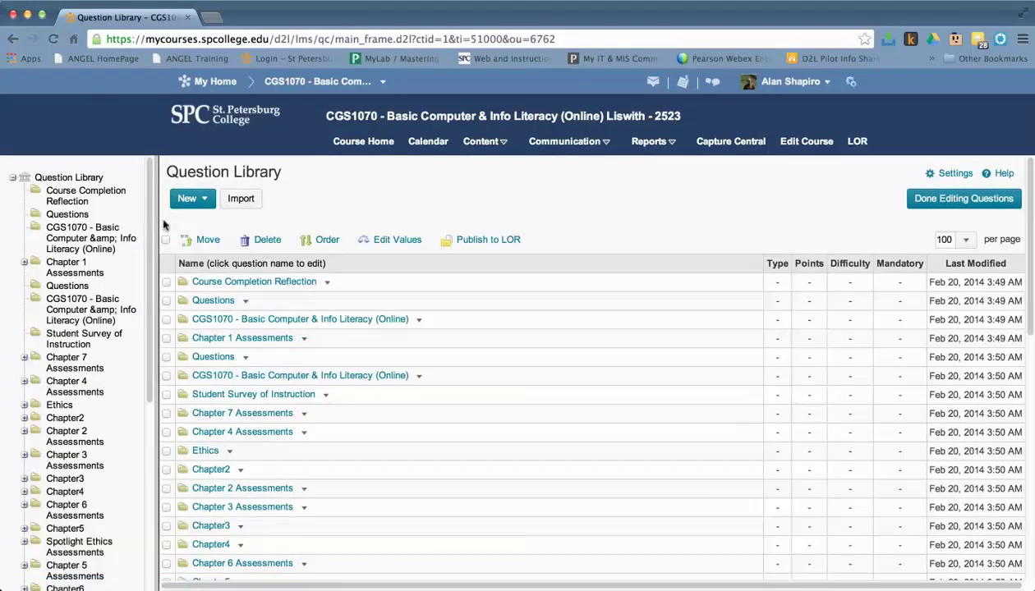
pyautogui.scroll(-2, 146, 227)
pyautogui.scroll(-5, 135, 370)
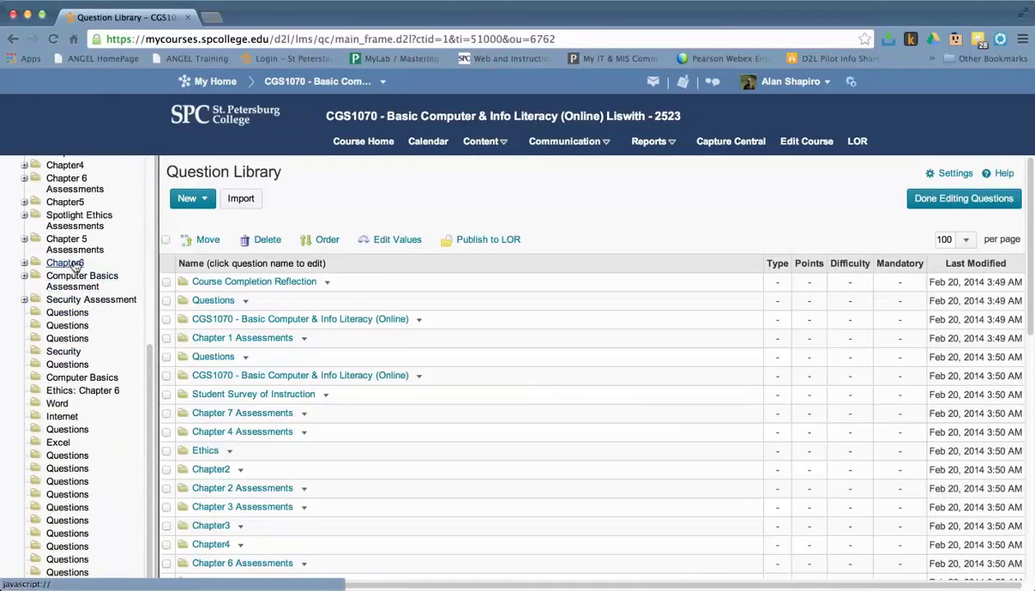
pyautogui.click(69, 457)
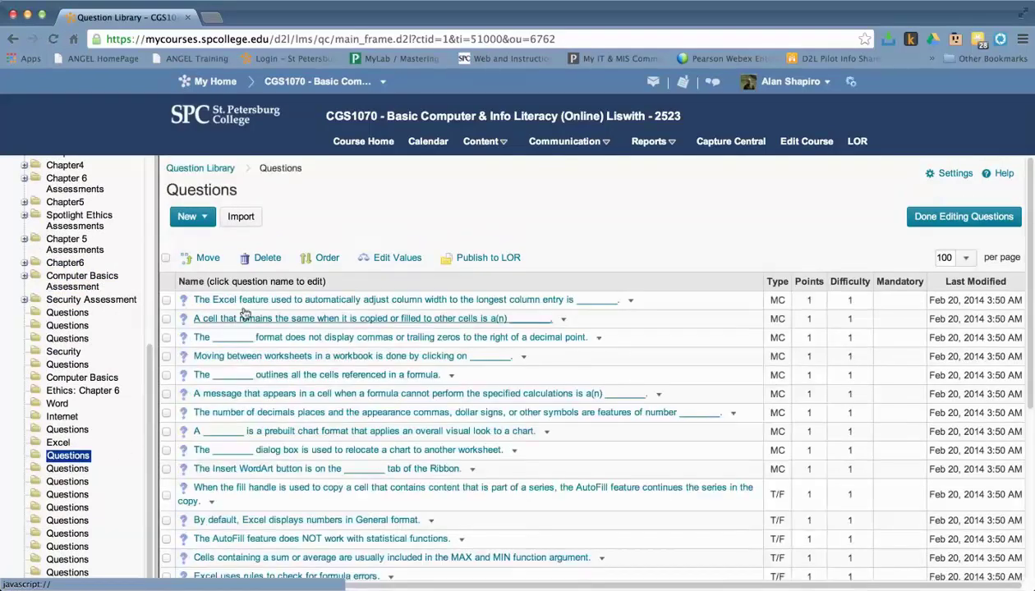
pyautogui.moveTo(149, 454)
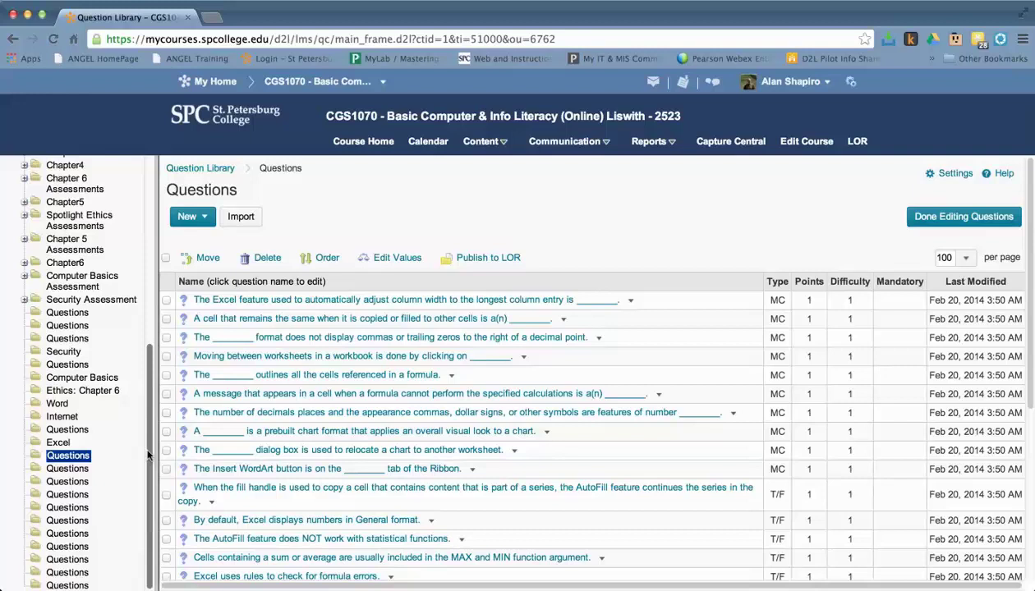
pyautogui.moveTo(149, 455); pyautogui.dragTo(148, 266)
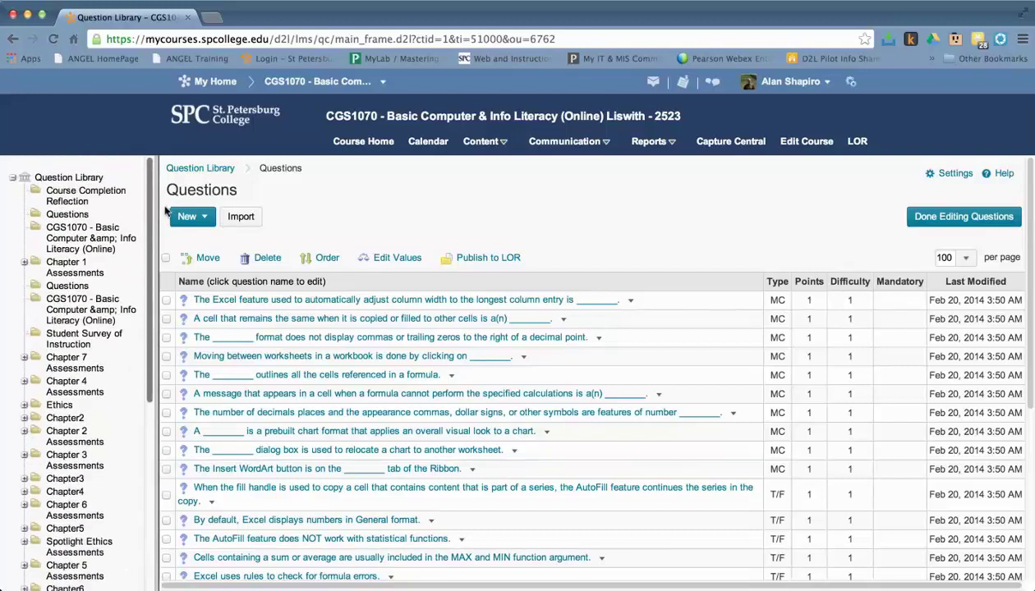
pyautogui.click(70, 178)
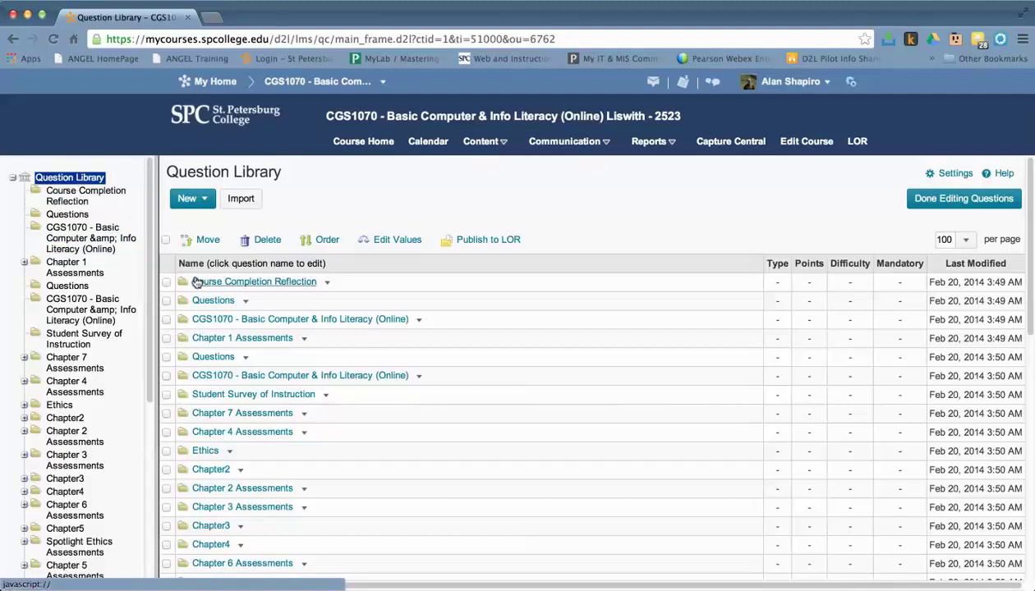
# - Select all folders in the question library and delete them, confirming the deletion
pyautogui.click(166, 240)
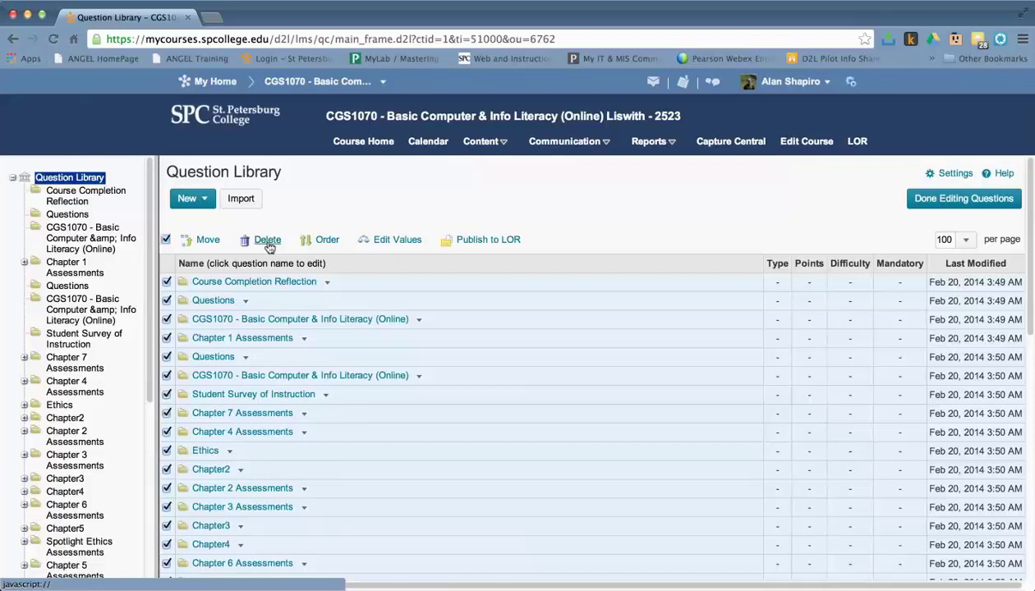
pyautogui.click(269, 246)
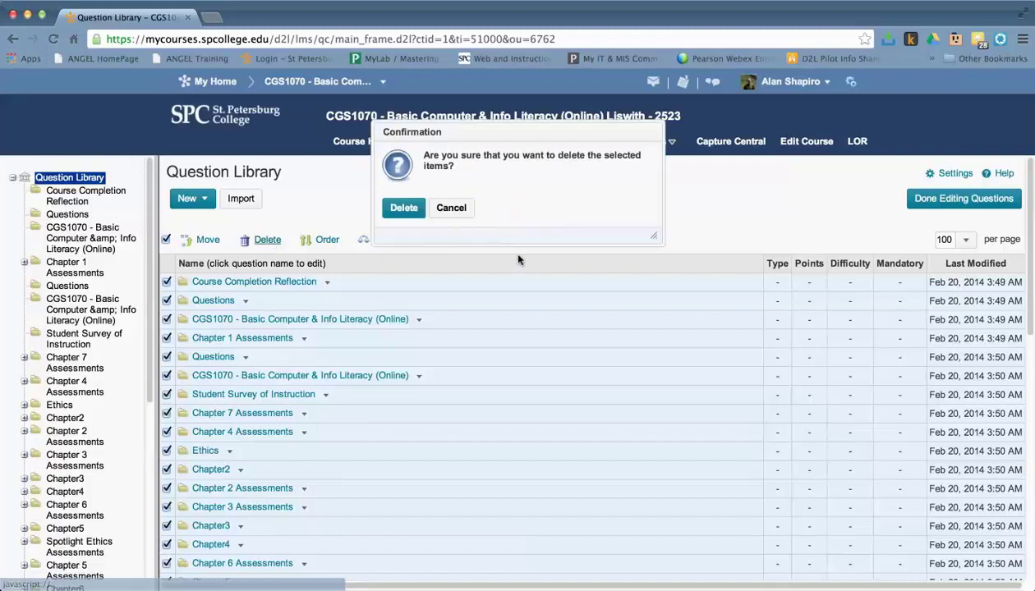
pyautogui.click(404, 210)
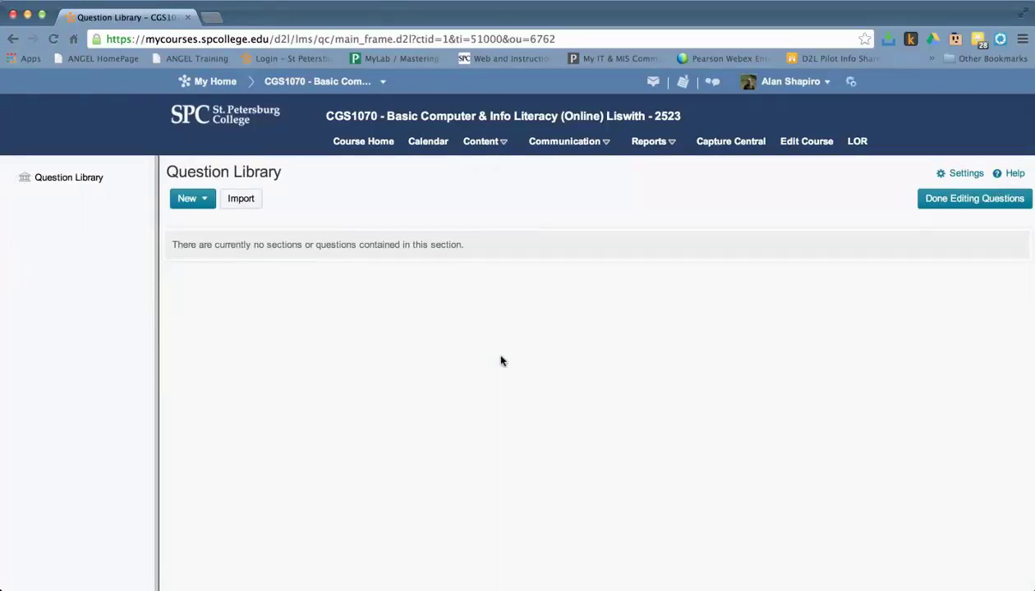
# - Show the New menu's Section and question-type choices in the empty Question Library
pyautogui.click(208, 205)
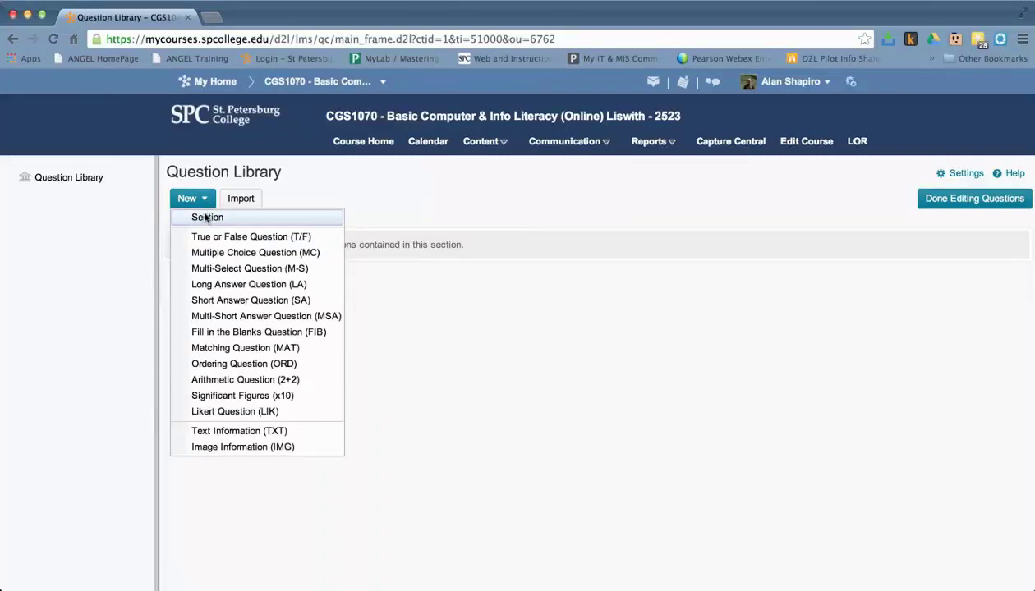
pyautogui.click(526, 168)
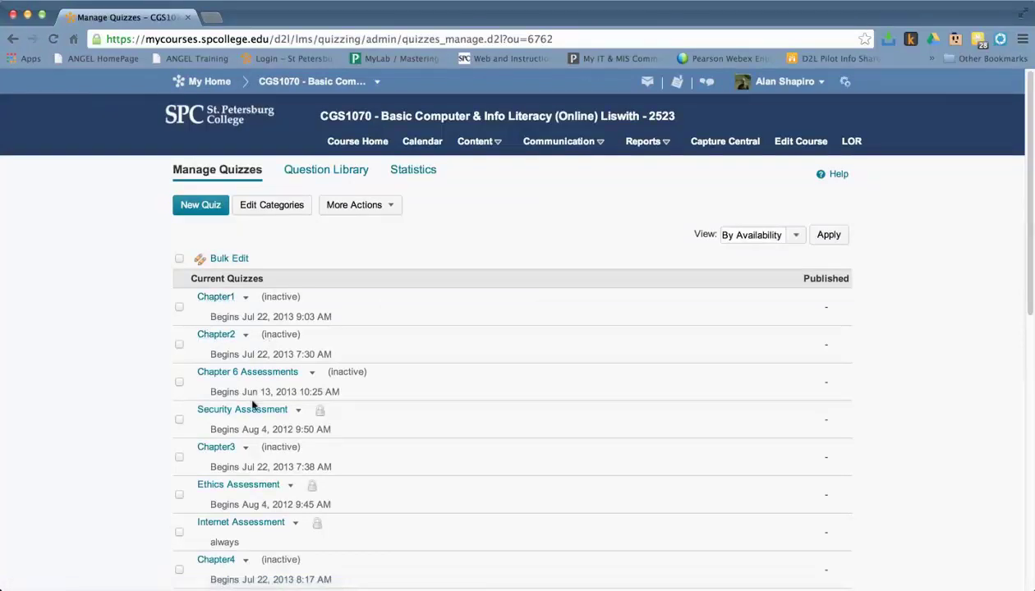
pyautogui.click(333, 174)
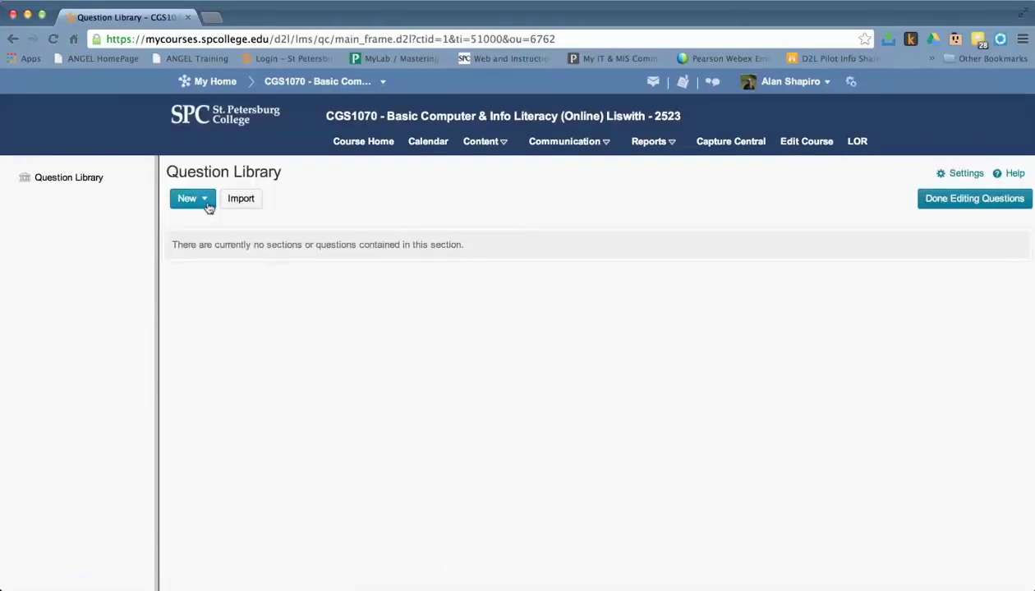
pyautogui.click(202, 198)
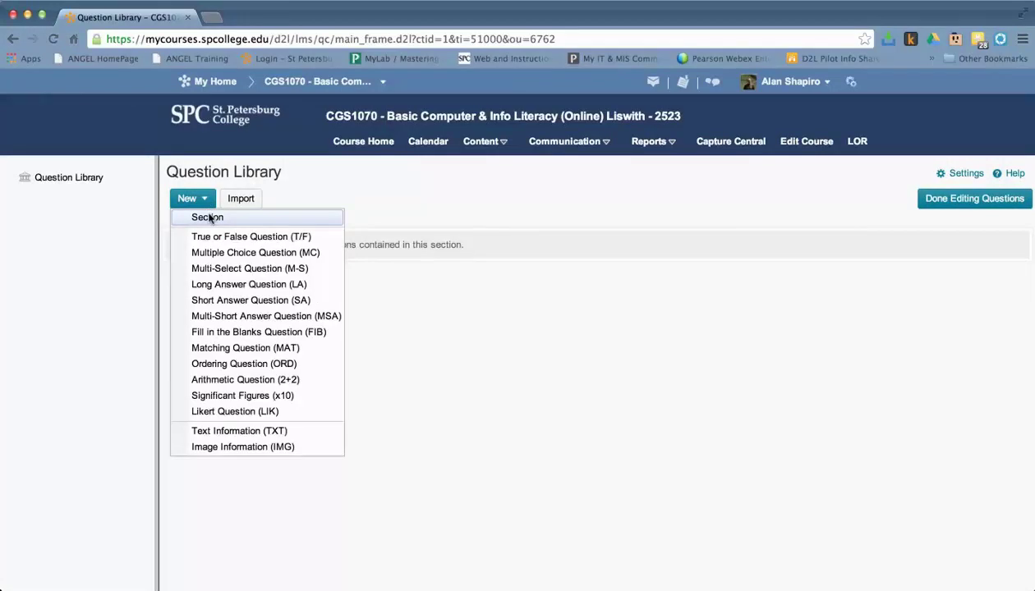
# - Create a new section named 'Chapter 1 Questions' and save it
pyautogui.click(210, 218)
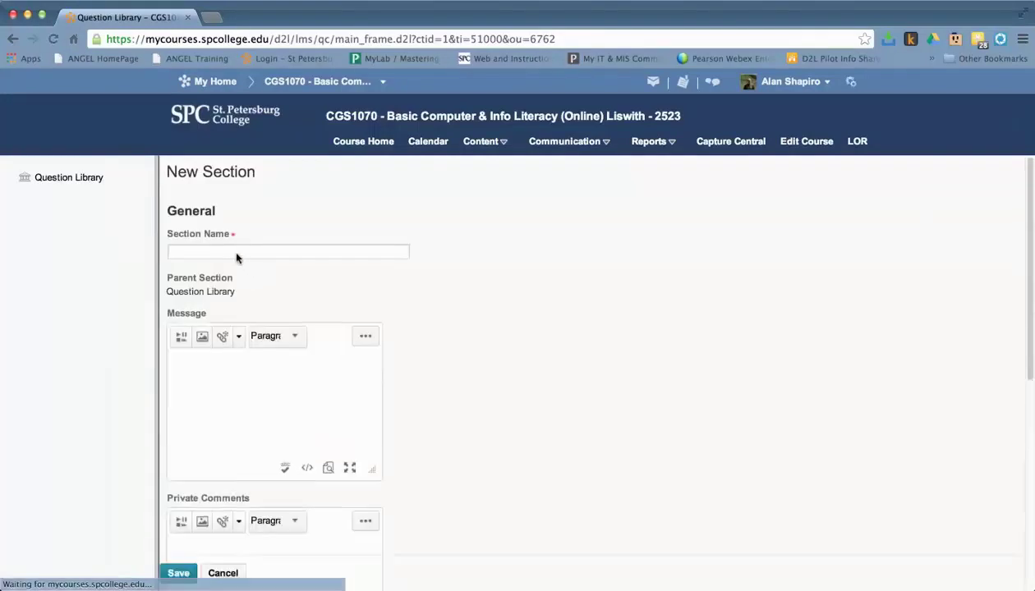
pyautogui.write('Chapter')
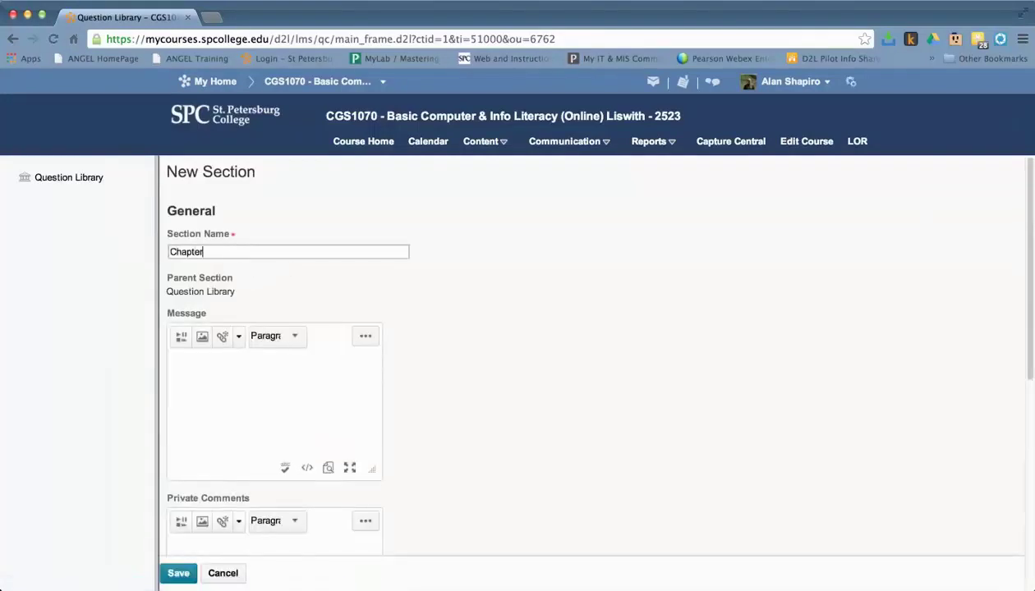
pyautogui.write(' 1 Questions')
pyautogui.scroll(-5, 518, 368)
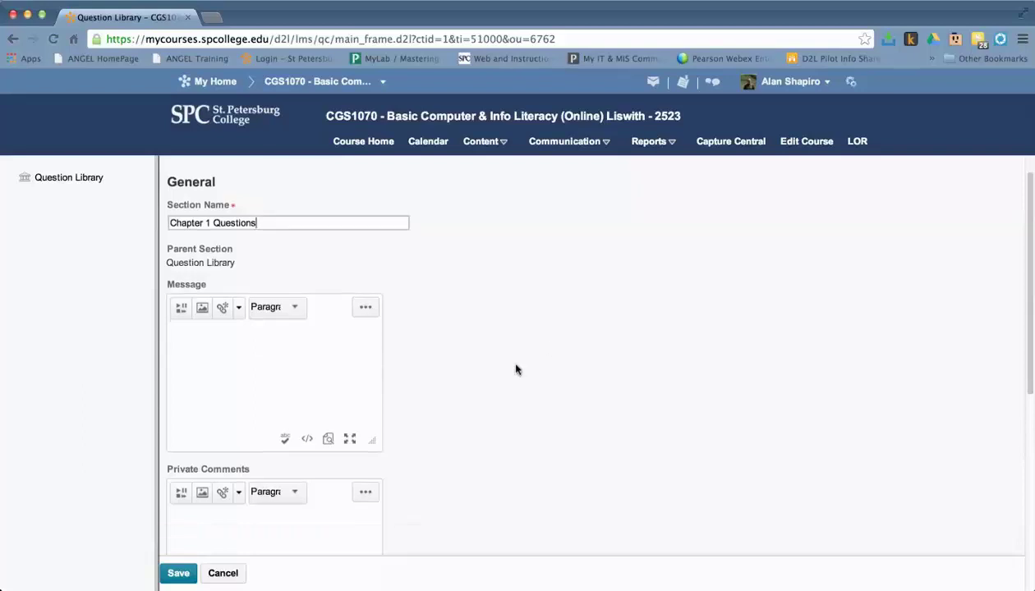
pyautogui.scroll(-2, 516, 370)
pyautogui.scroll(-3, 516, 370)
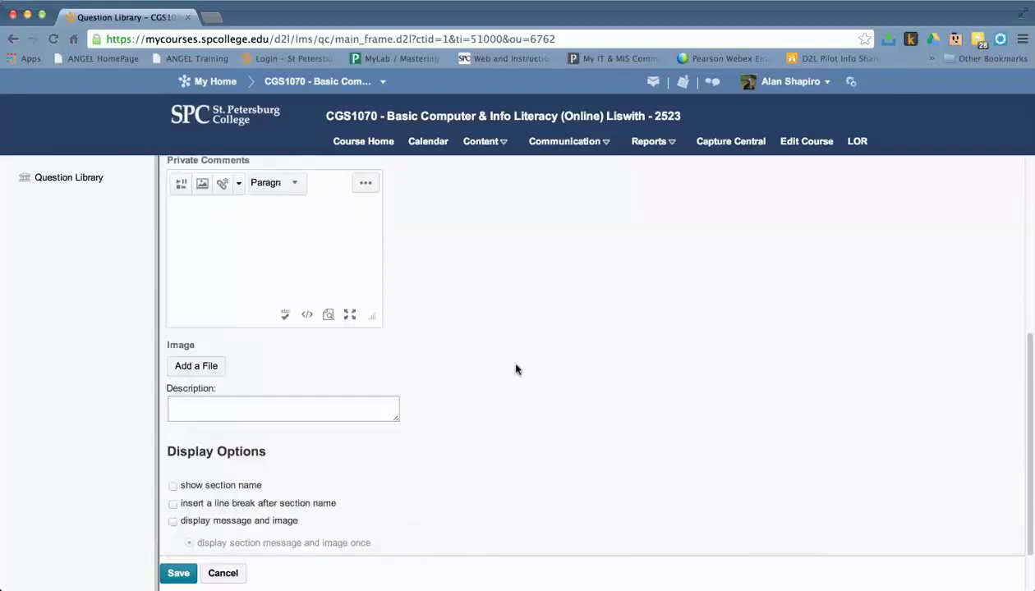
pyautogui.scroll(-2, 516, 370)
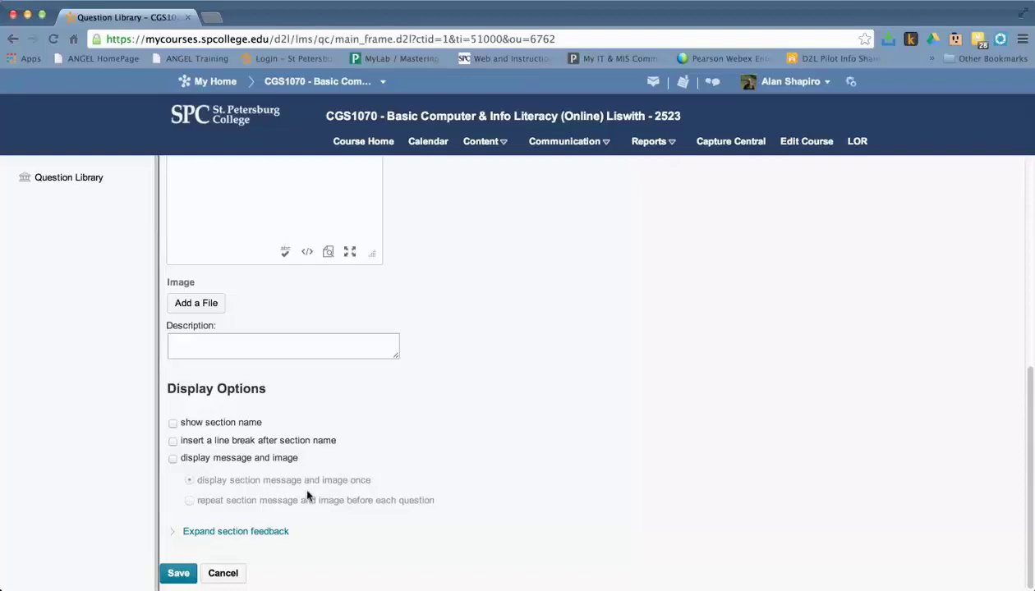
pyautogui.click(179, 575)
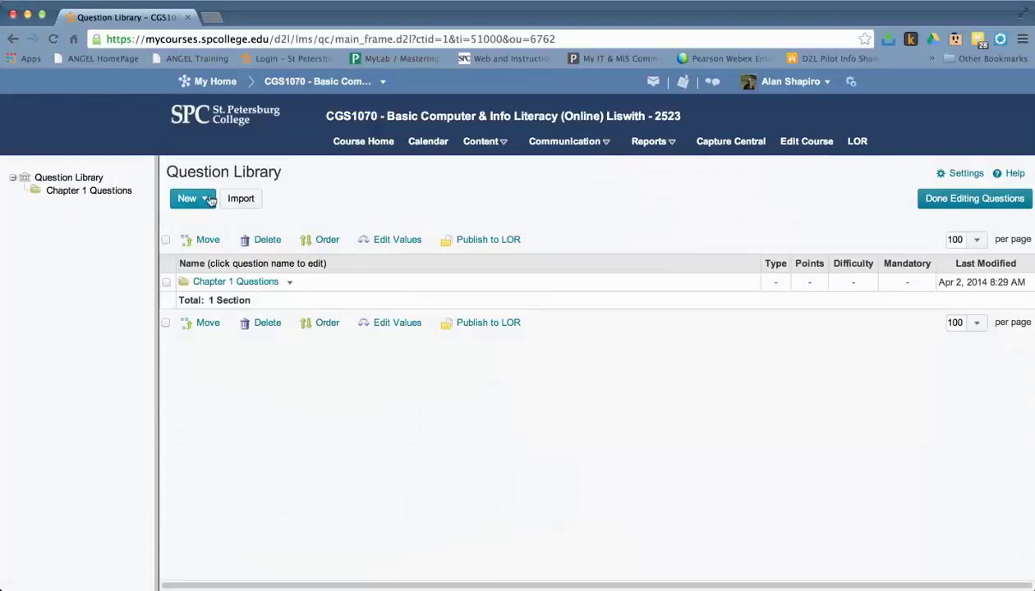
pyautogui.click(204, 199)
# - Create and save a 'Chapter 2 Questions' section, then open the Chapter 1 Questions section
pyautogui.click(209, 217)
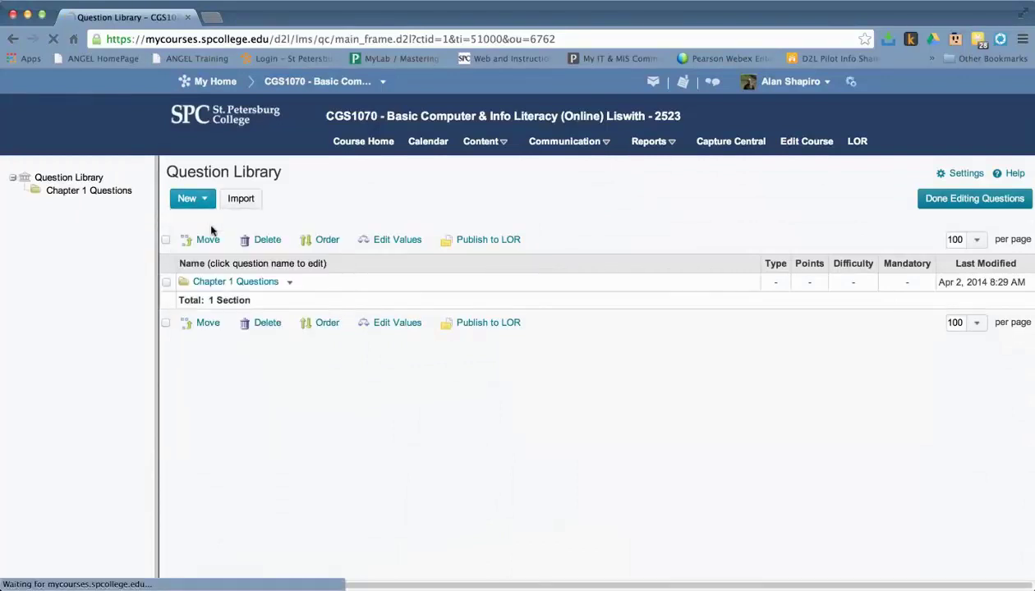
pyautogui.click(250, 251)
pyautogui.write('C')
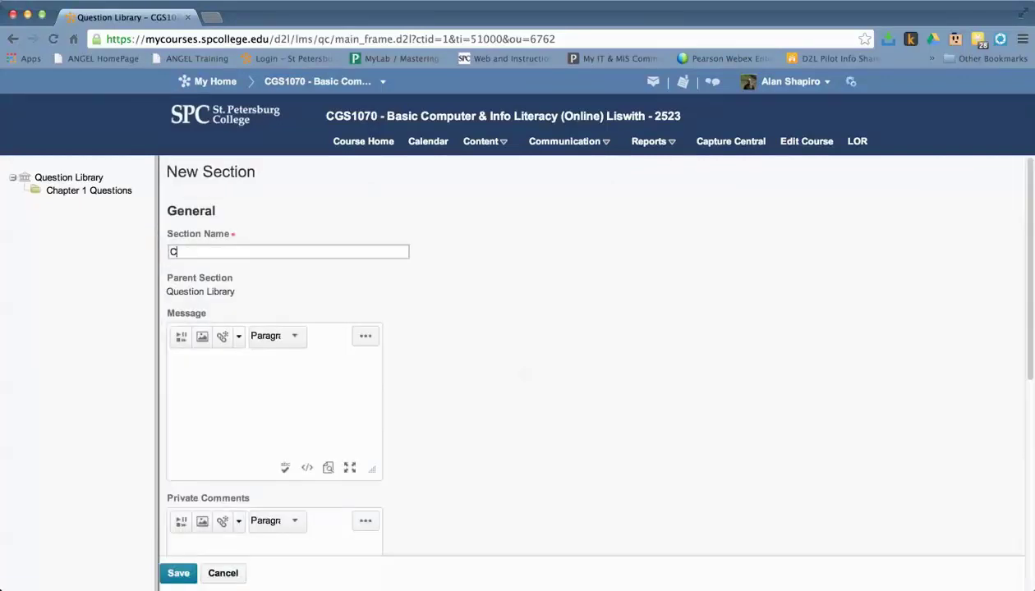
pyautogui.write('hapter 2 Que')
pyautogui.write('stions')
pyautogui.click(179, 575)
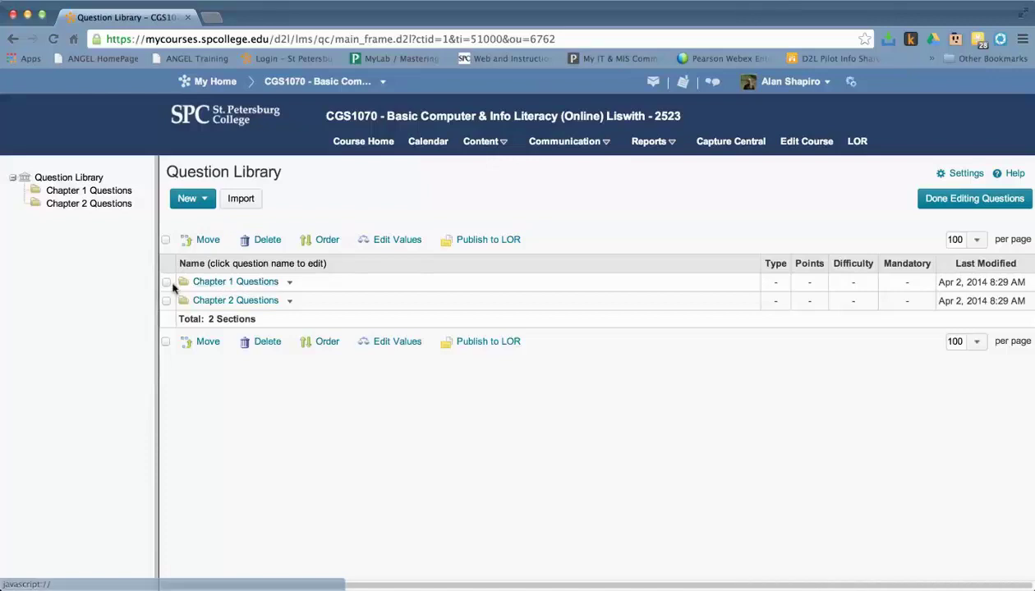
pyautogui.click(234, 283)
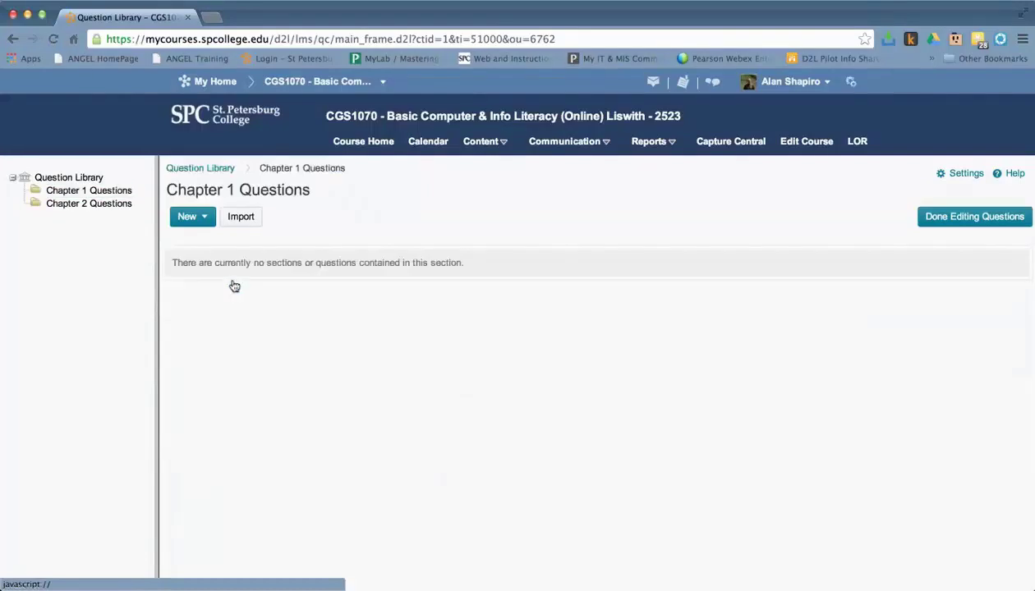
# - Import all questions from the Chapter1 quiz's Questions section into Chapter 1 Questions
pyautogui.click(239, 219)
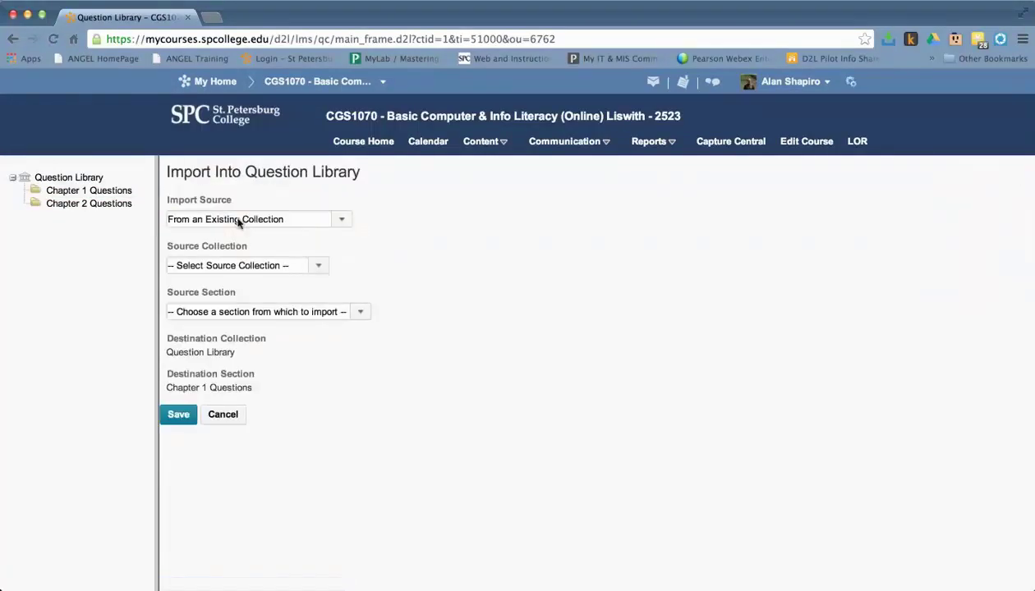
pyautogui.click(343, 221)
pyautogui.click(345, 220)
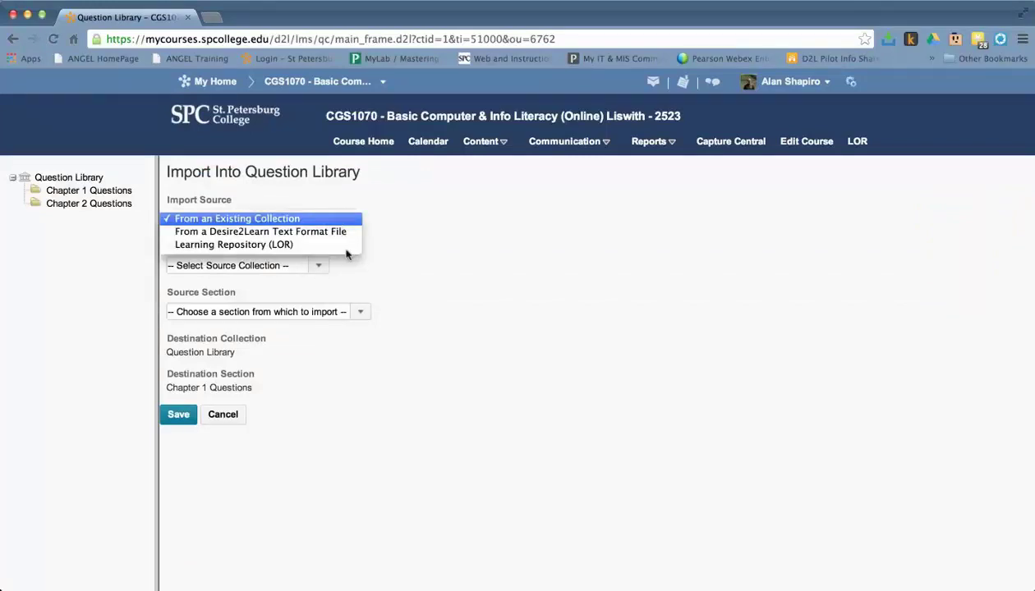
pyautogui.click(313, 265)
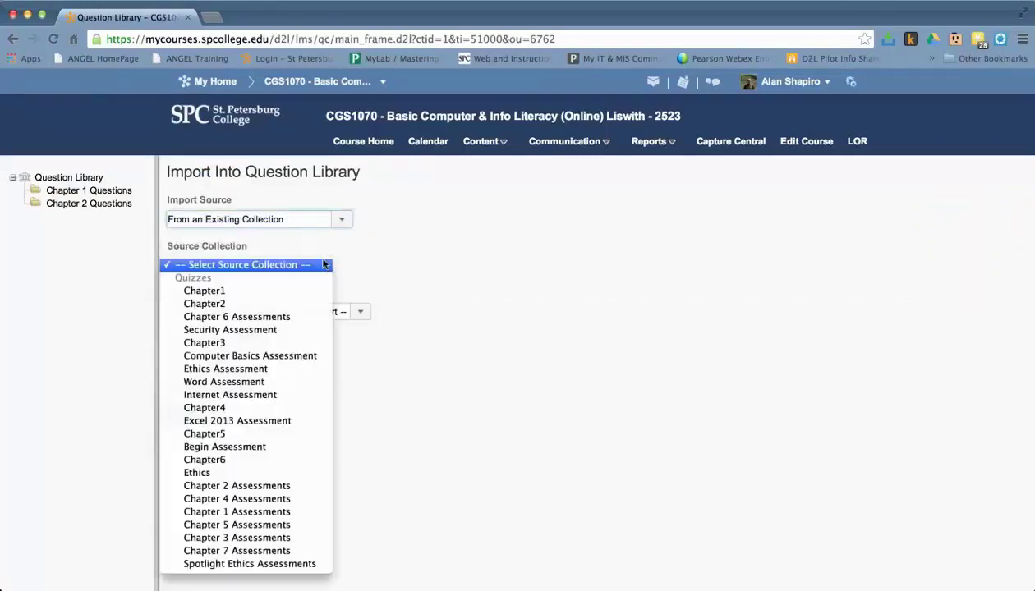
pyautogui.click(280, 293)
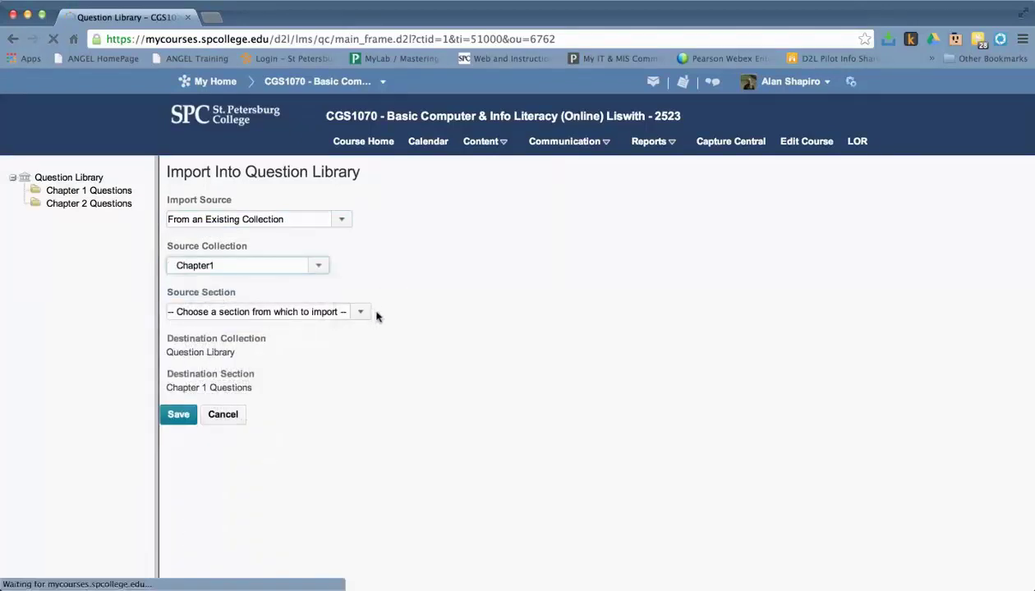
pyautogui.click(361, 312)
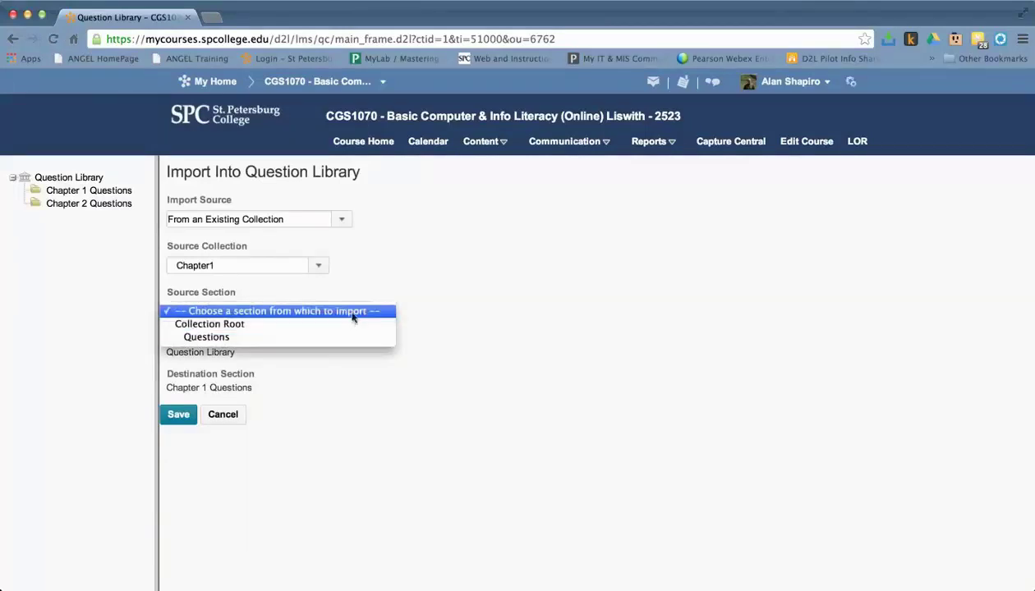
pyautogui.click(350, 336)
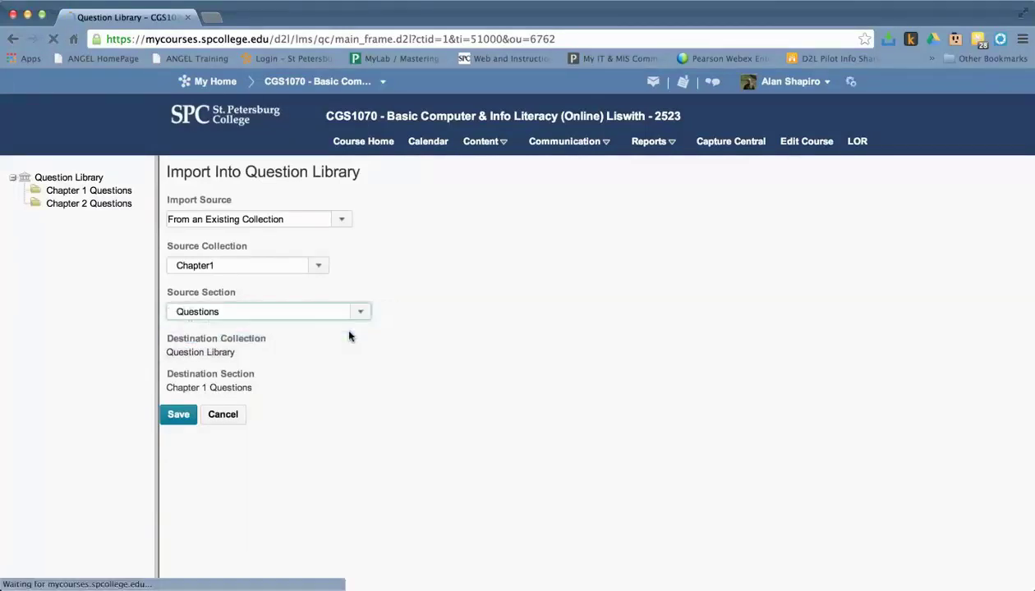
pyautogui.scroll(-5, 346, 370)
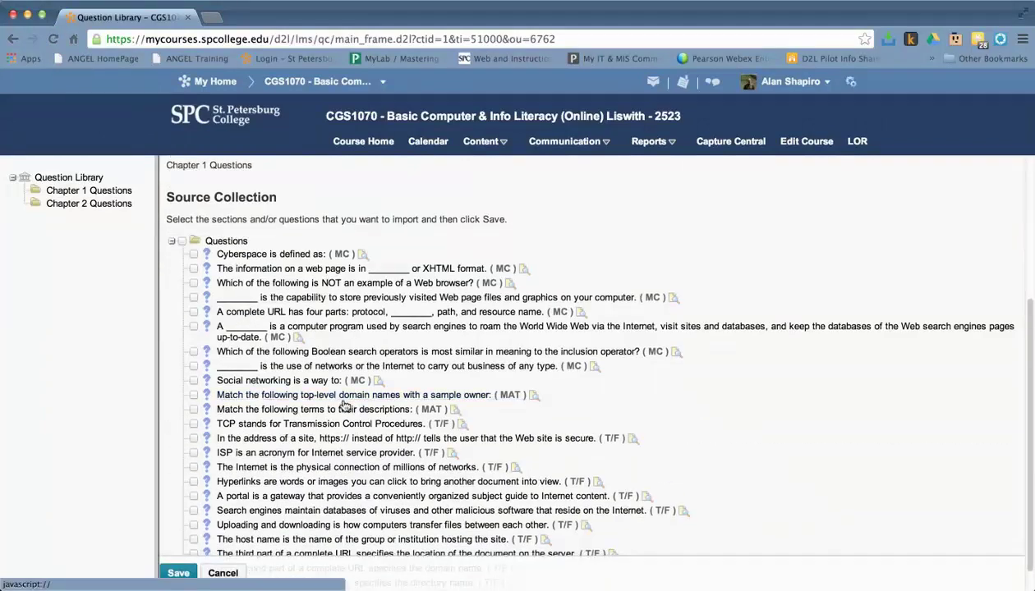
pyautogui.click(183, 241)
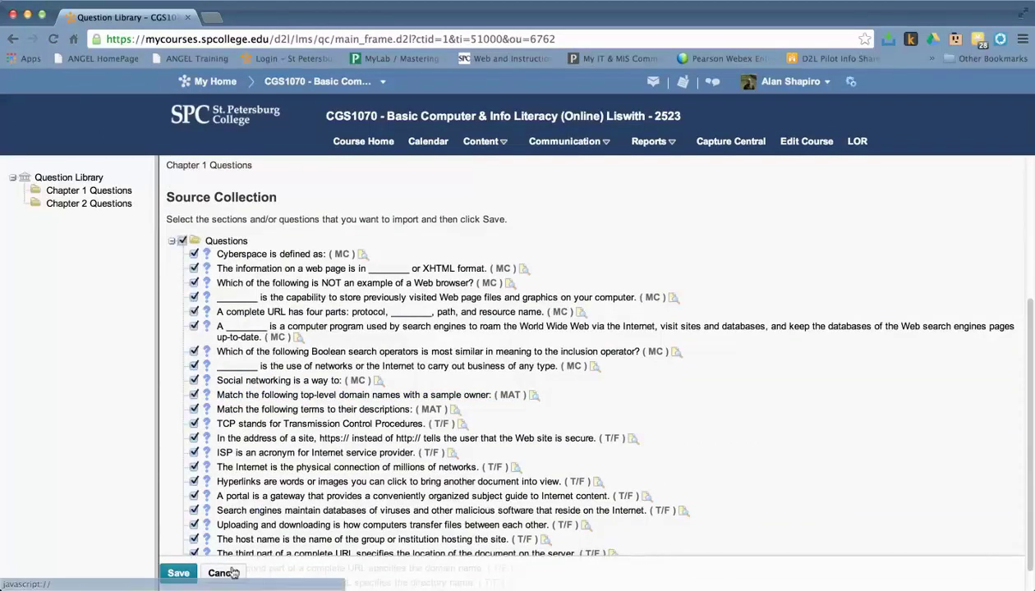
pyautogui.click(192, 575)
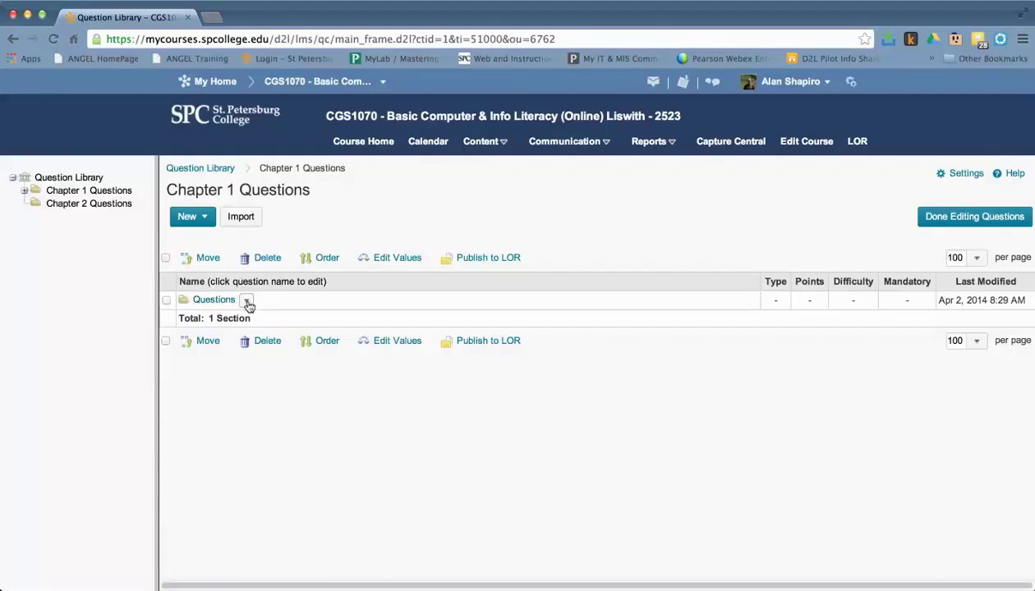
# - Move all questions from the imported Questions subfolder up into Chapter 1 Questions
pyautogui.click(24, 191)
pyautogui.click(25, 191)
pyautogui.click(210, 300)
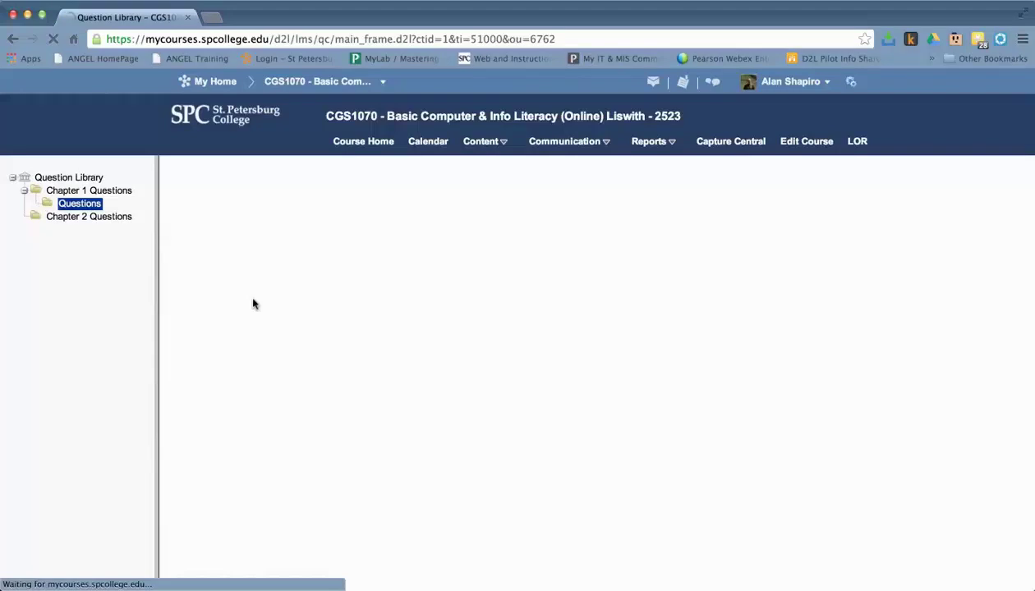
pyautogui.click(166, 258)
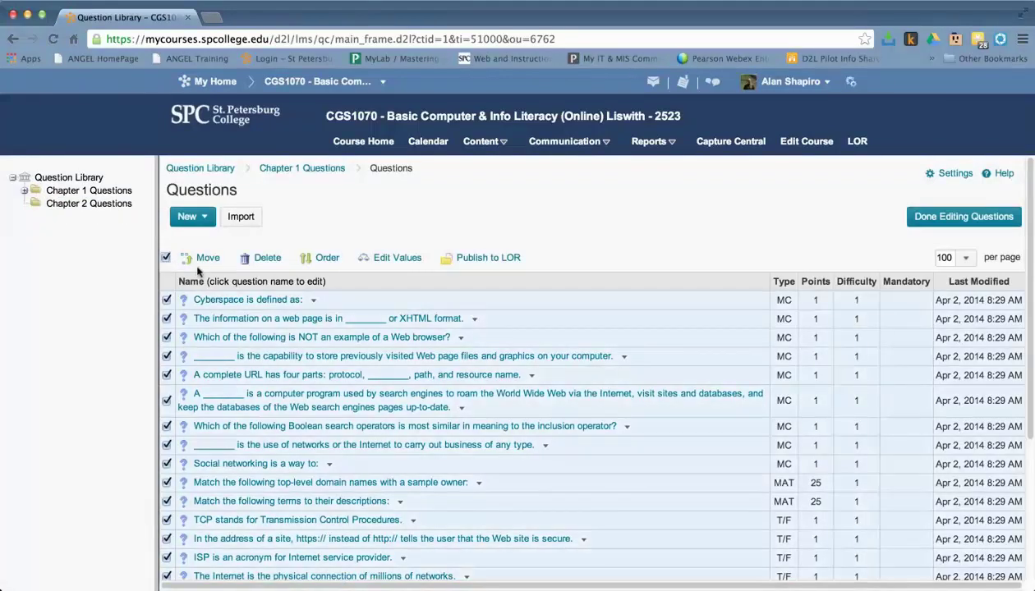
pyautogui.click(208, 260)
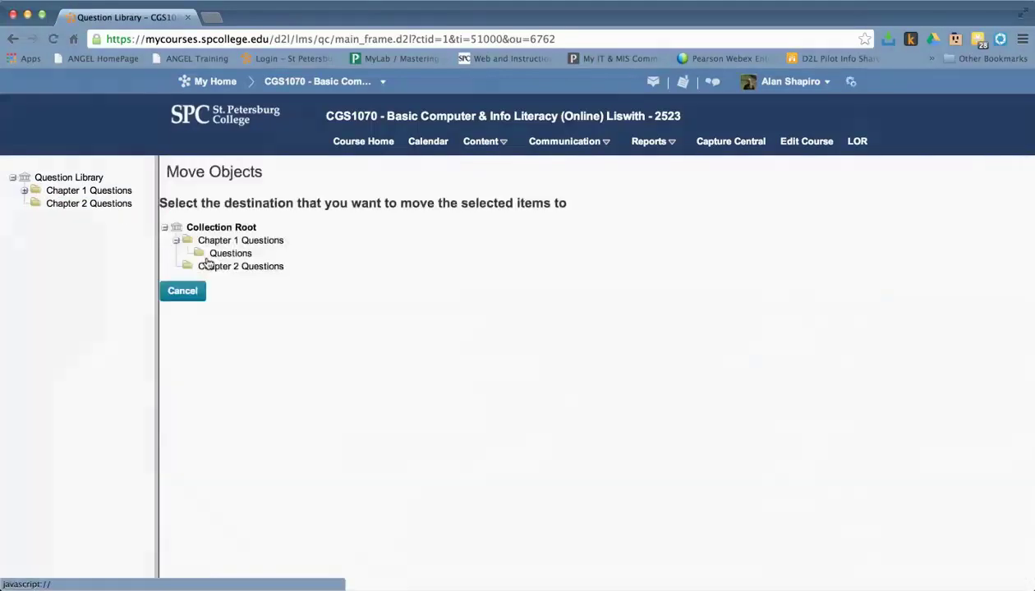
pyautogui.click(233, 242)
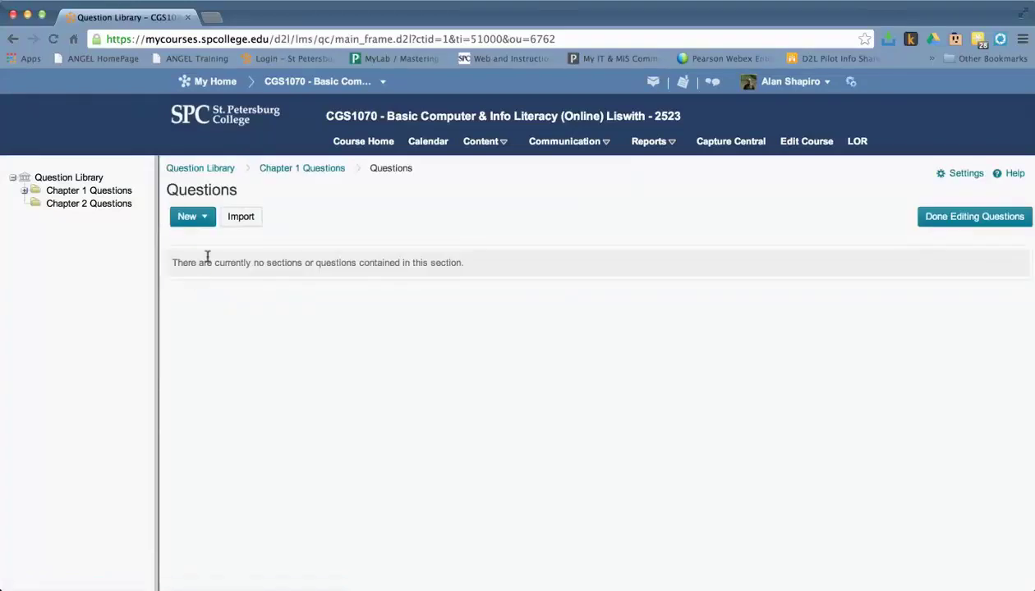
# - Delete the now-empty Questions subfolder from Chapter 1 Questions
pyautogui.click(23, 190)
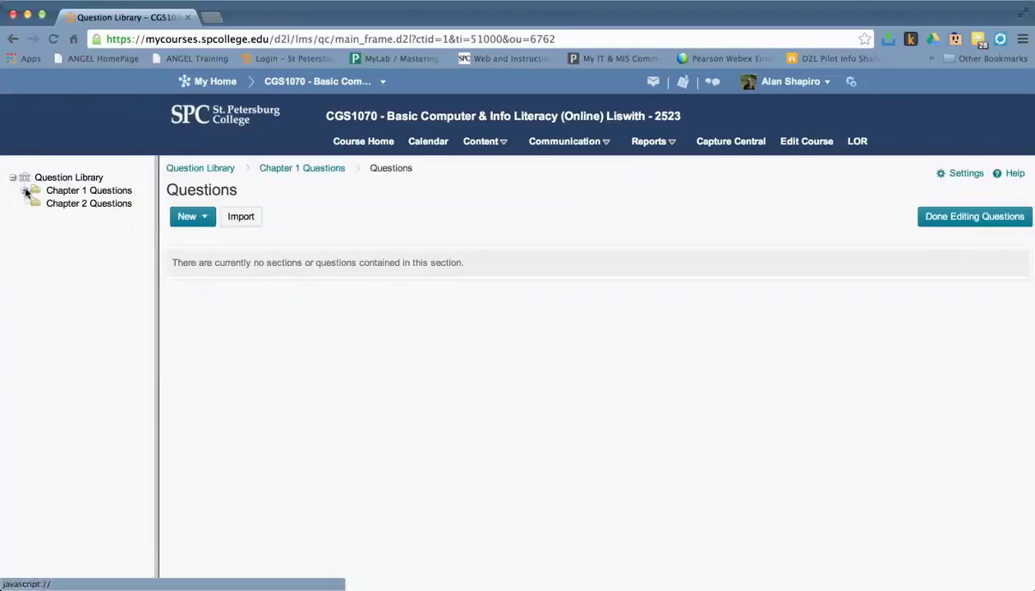
pyautogui.click(78, 191)
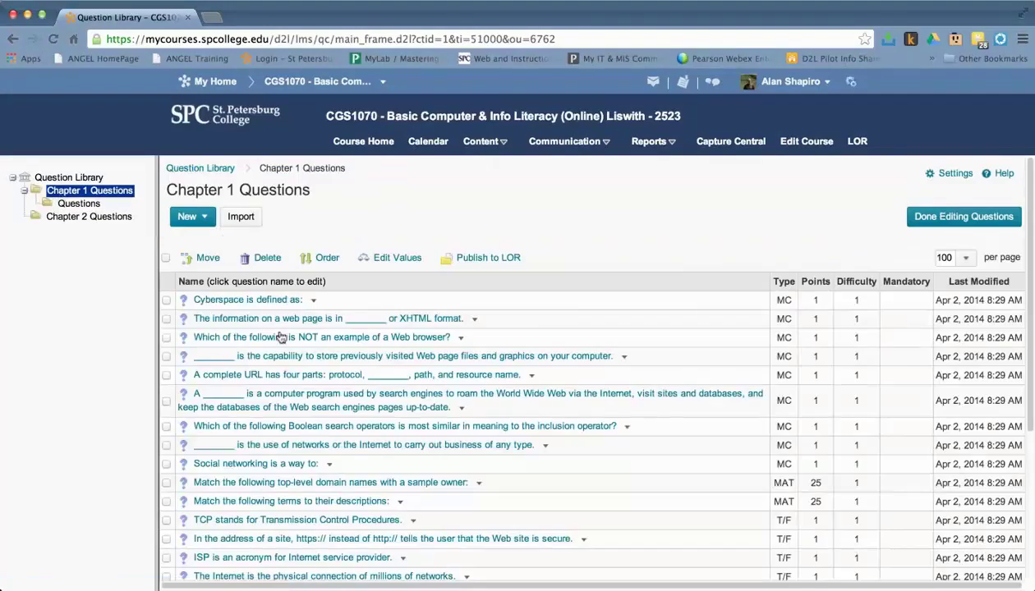
pyautogui.scroll(-5, 272, 352)
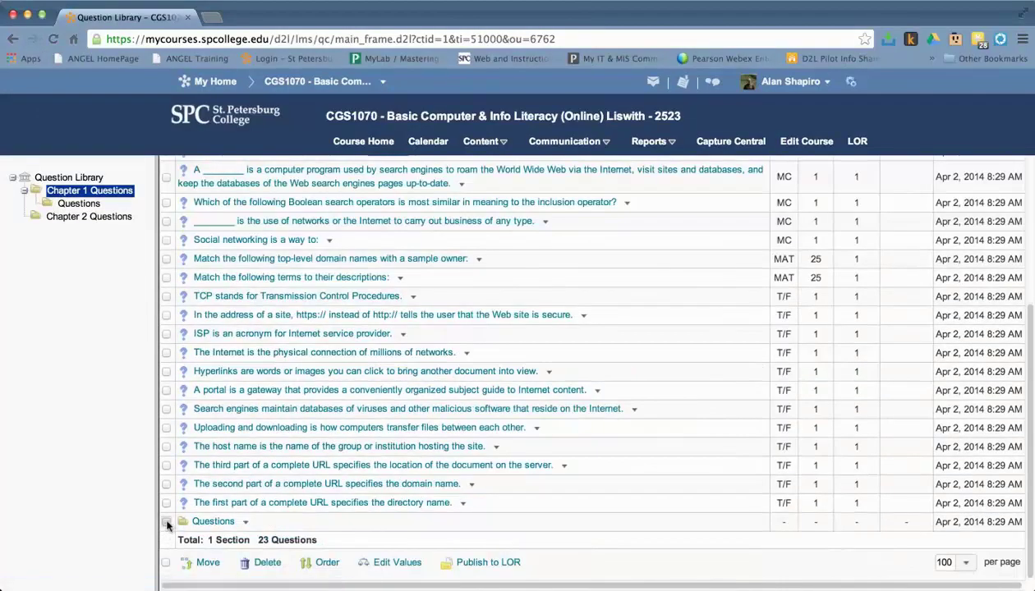
pyautogui.click(166, 522)
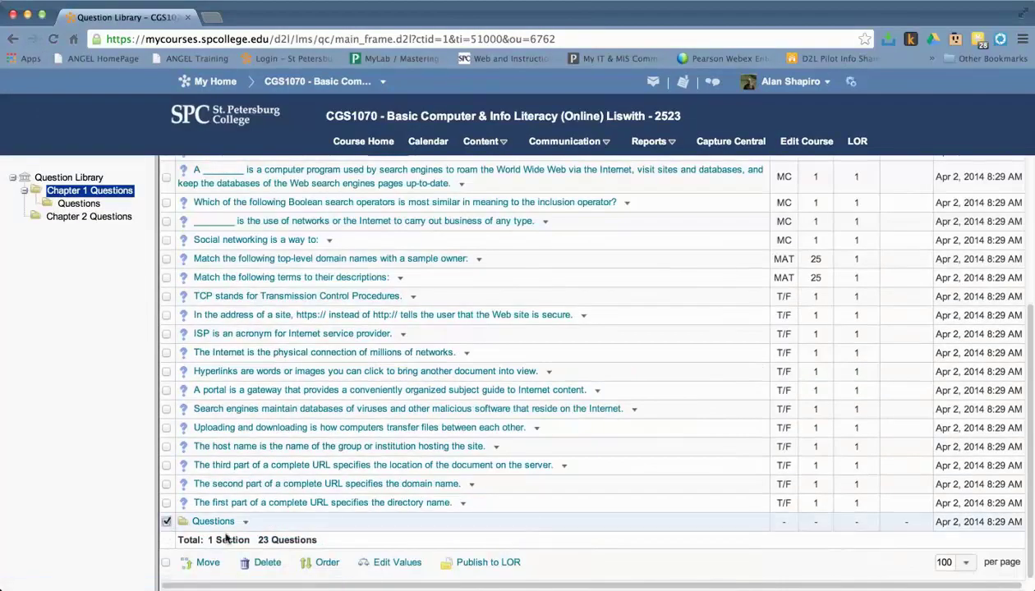
pyautogui.click(266, 565)
pyautogui.click(403, 207)
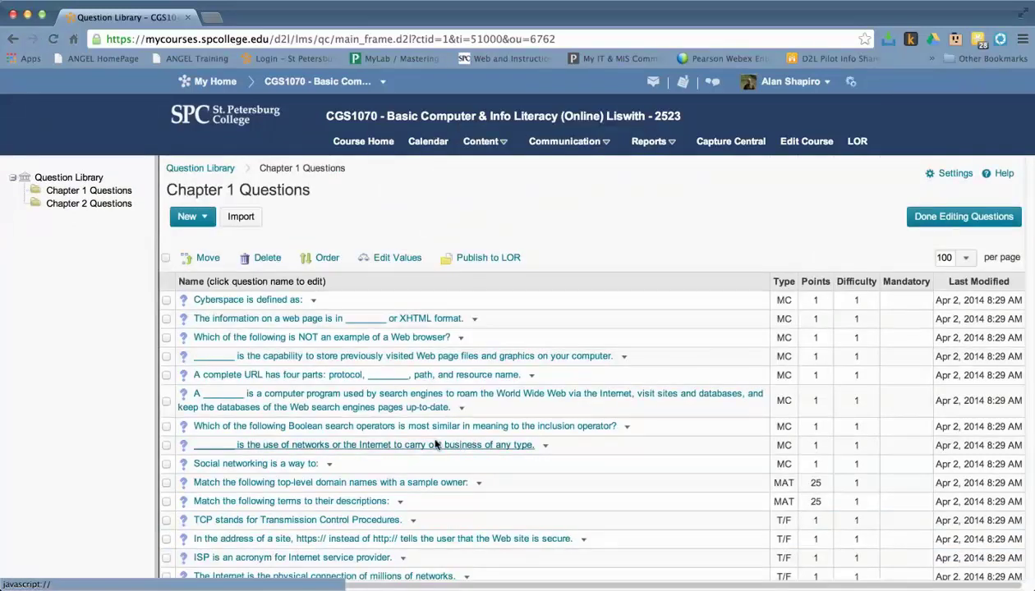
# - Start an import into Chapter 2 Questions from the Chapter2 quiz's Collection Root
pyautogui.click(80, 205)
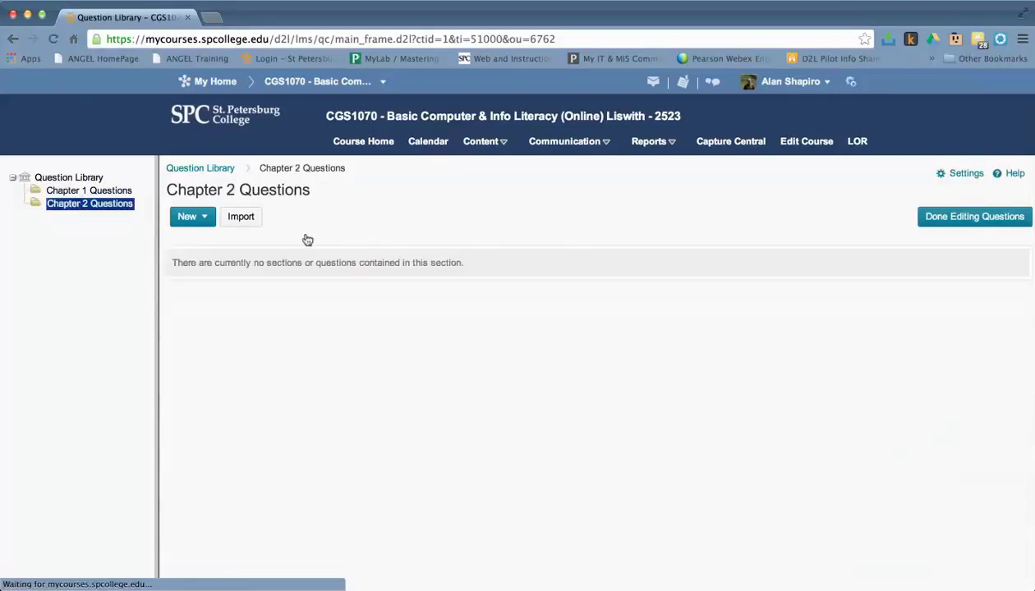
pyautogui.click(242, 218)
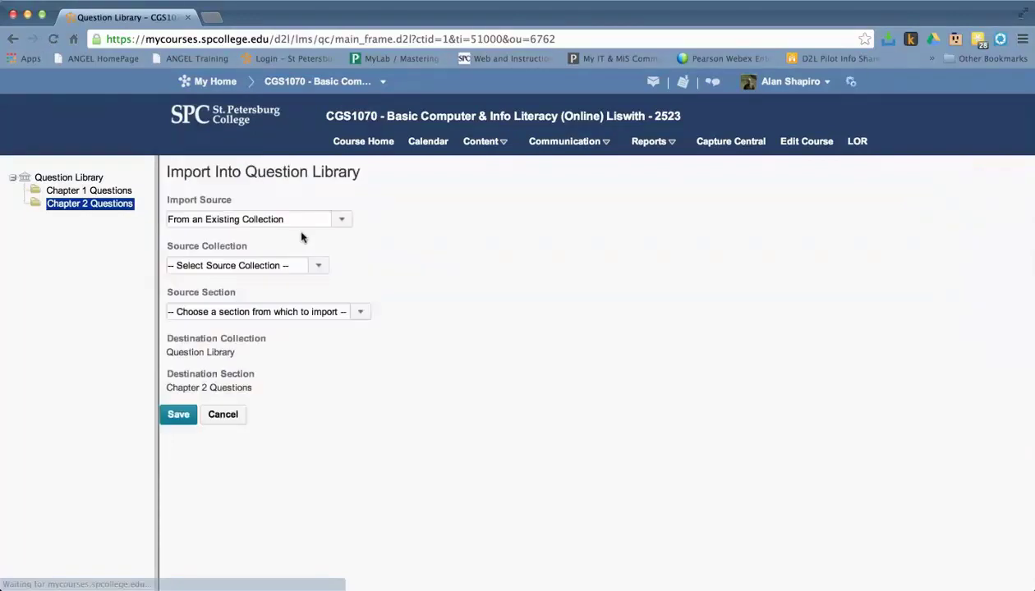
pyautogui.click(320, 261)
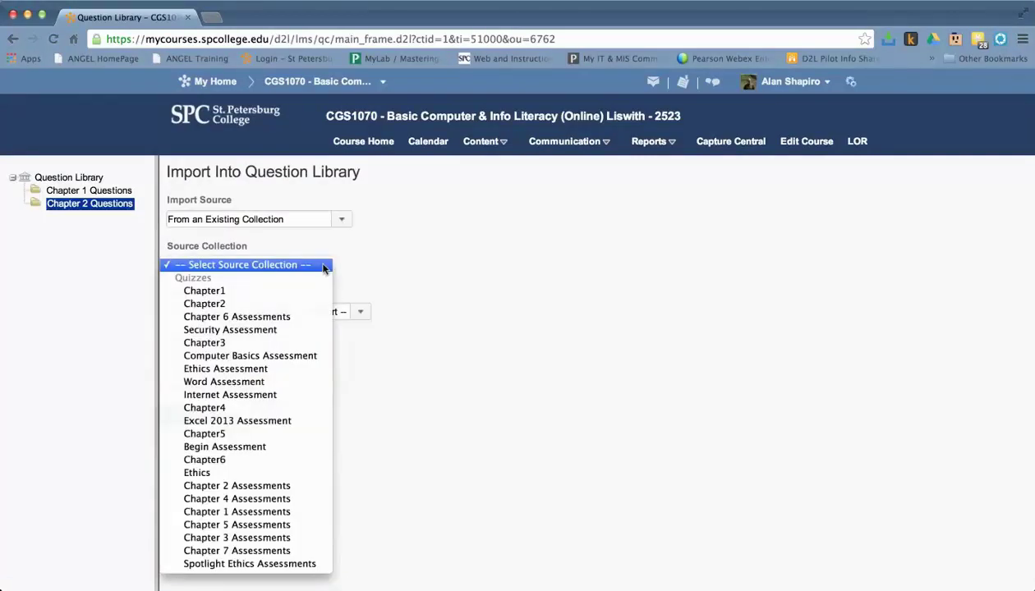
pyautogui.click(315, 305)
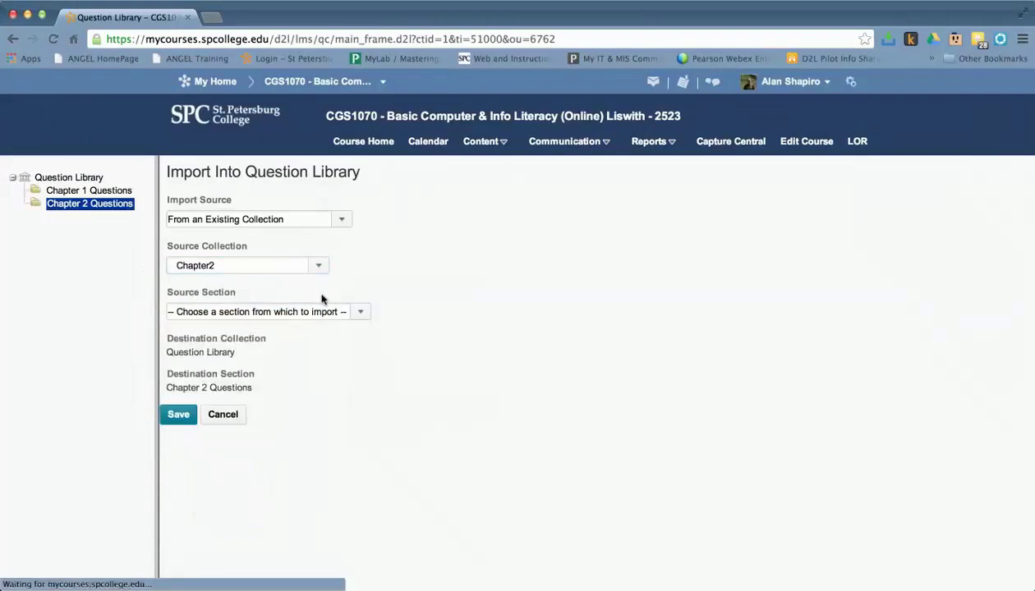
pyautogui.click(360, 313)
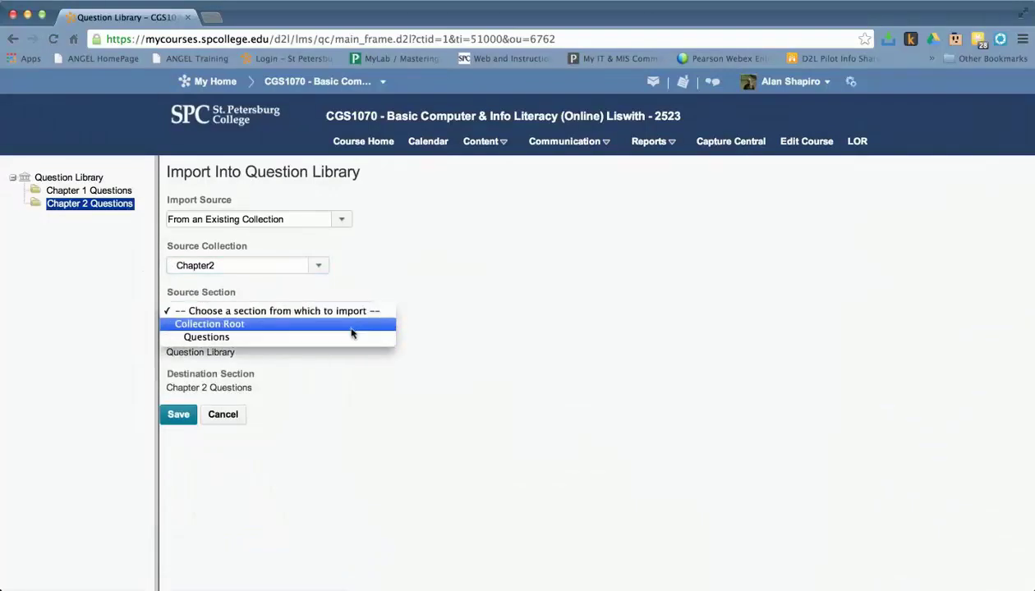
pyautogui.click(351, 327)
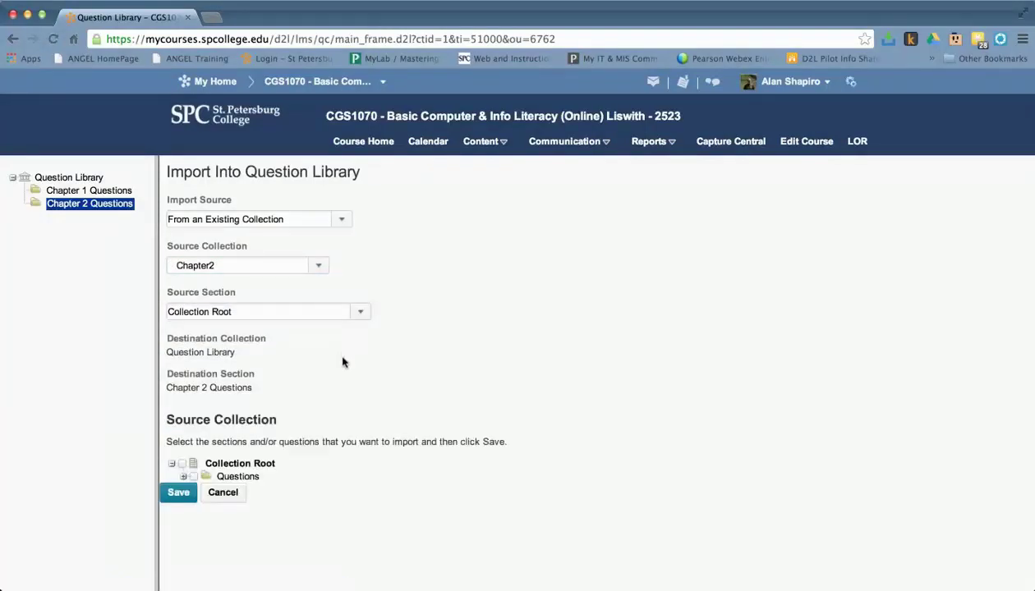
# - Select all 21 Chapter2 questions in the Questions folder for import
pyautogui.click(183, 477)
pyautogui.scroll(-3, 270, 454)
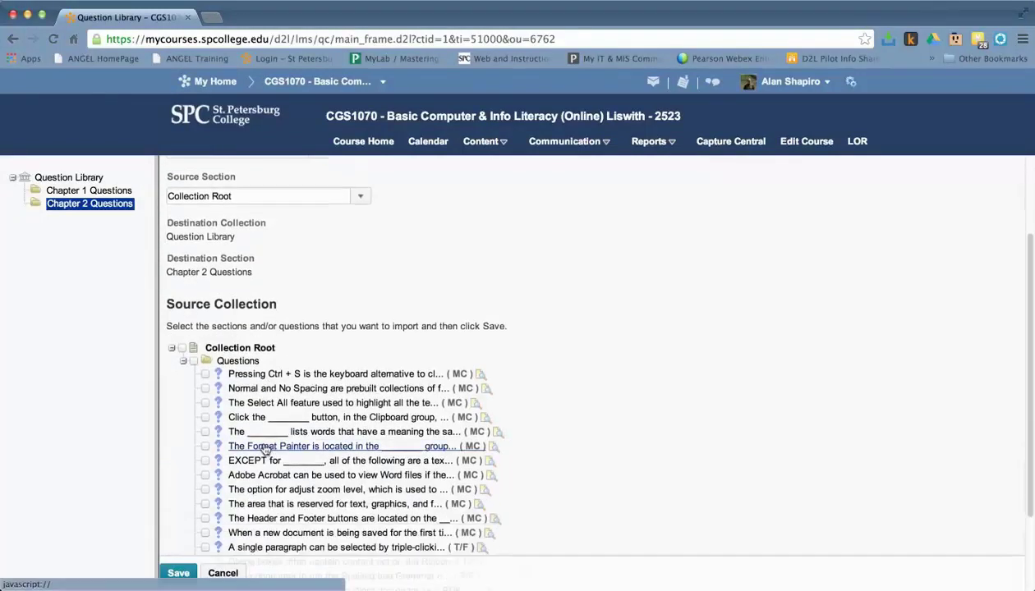
pyautogui.click(194, 362)
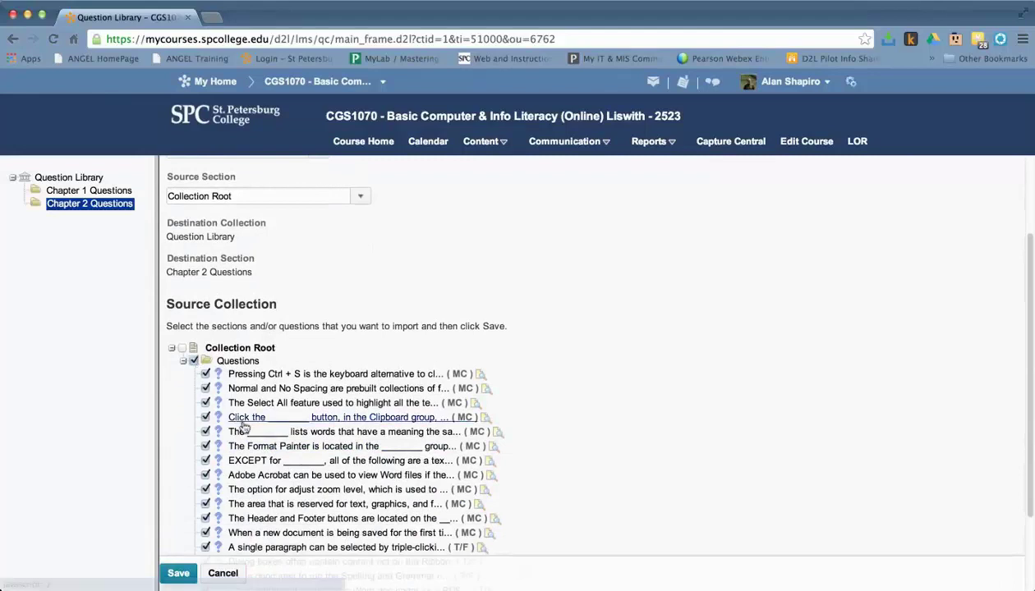
pyautogui.scroll(-3, 205, 329)
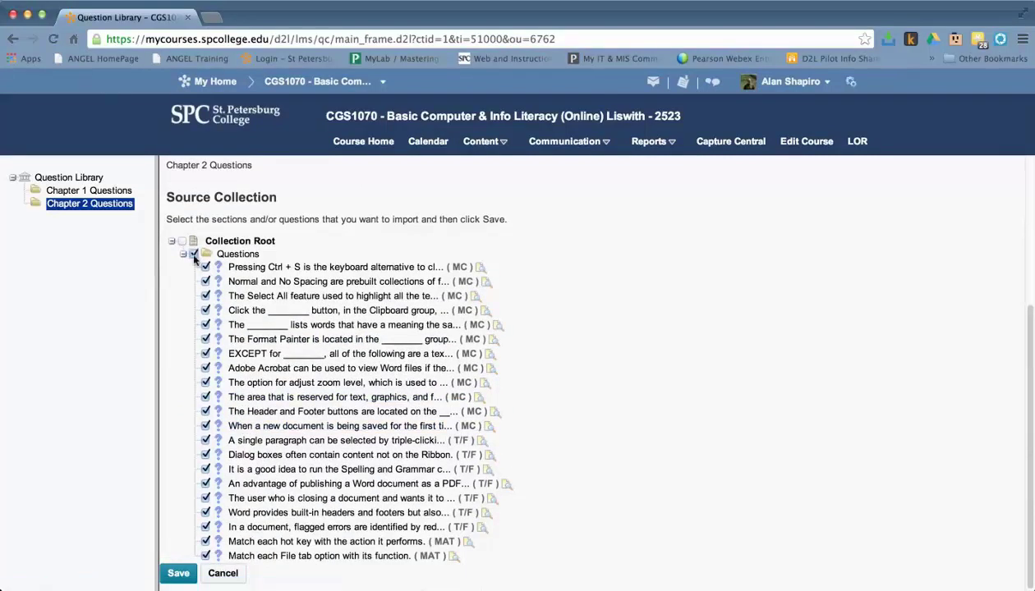
pyautogui.click(194, 255)
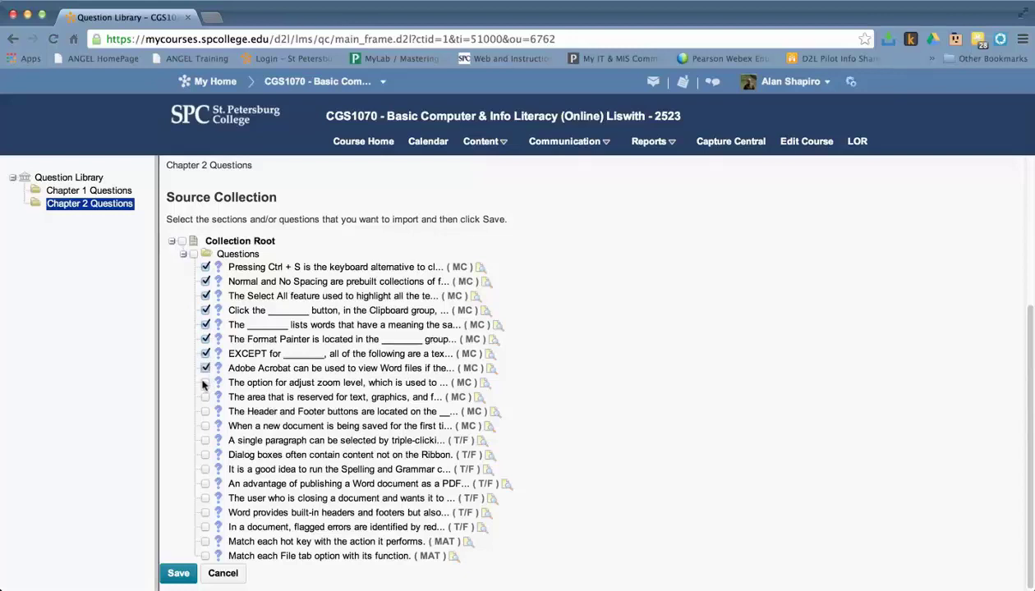
pyautogui.click(193, 254)
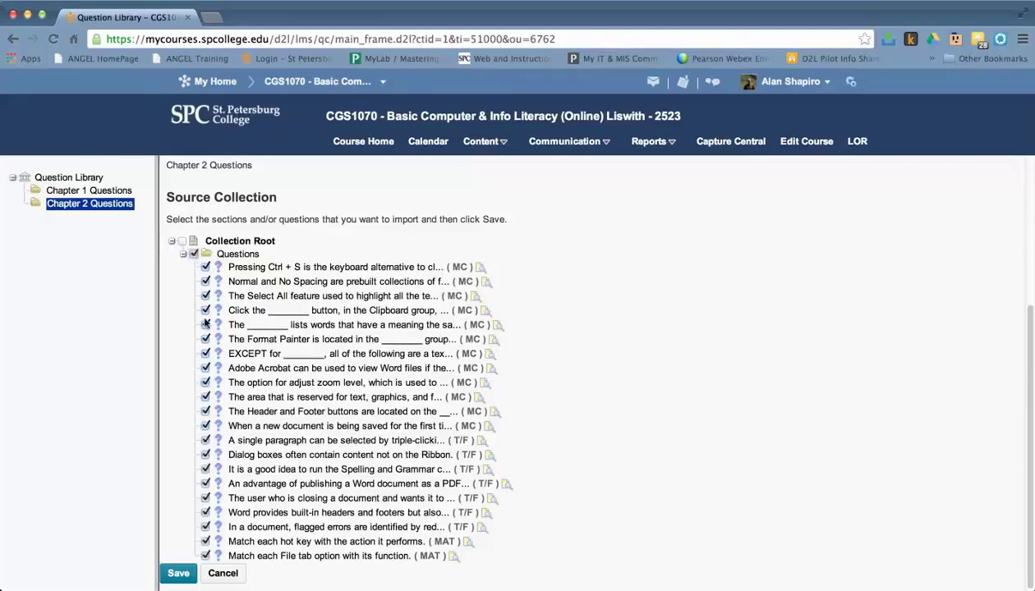
# - Save the import and move all 21 questions up into Chapter 2 Questions
pyautogui.click(175, 574)
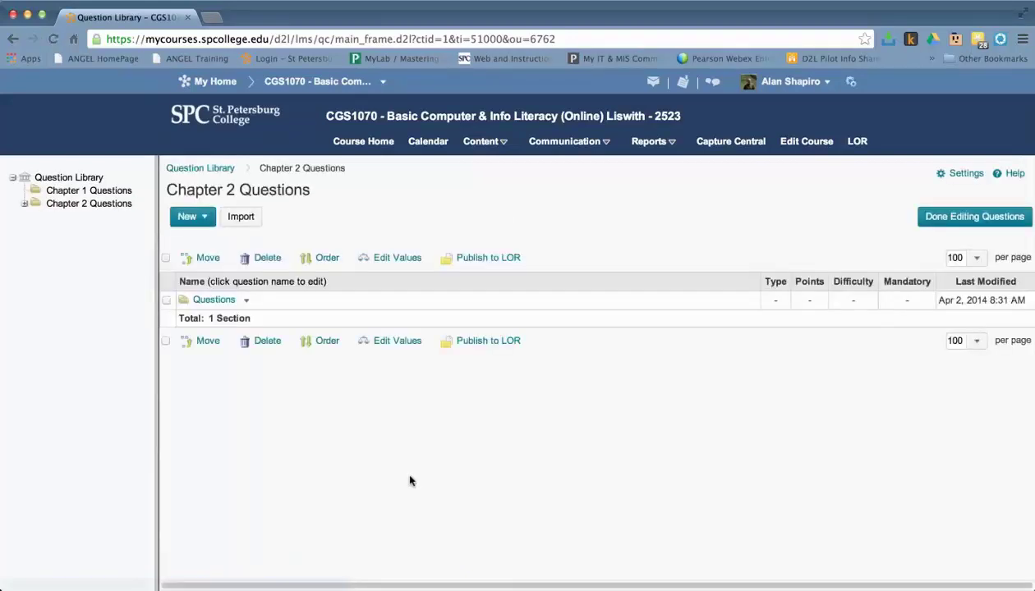
pyautogui.click(213, 300)
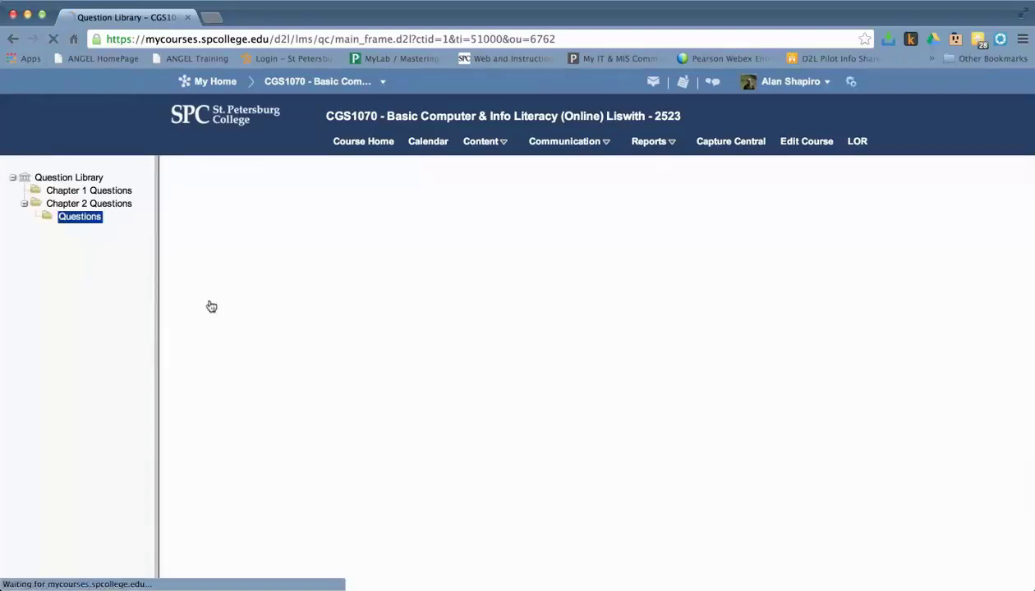
pyautogui.click(165, 258)
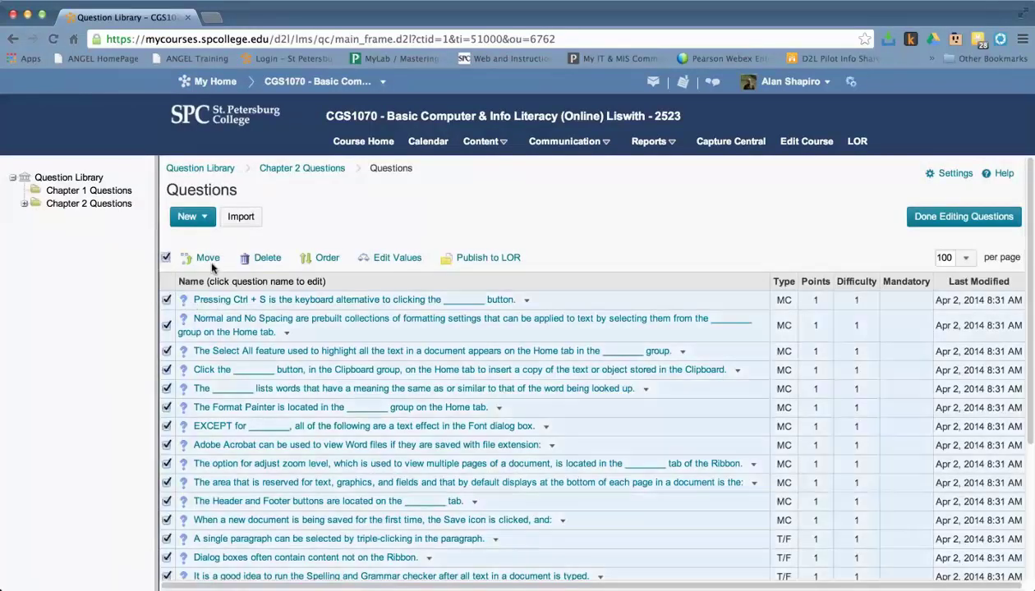
pyautogui.click(208, 258)
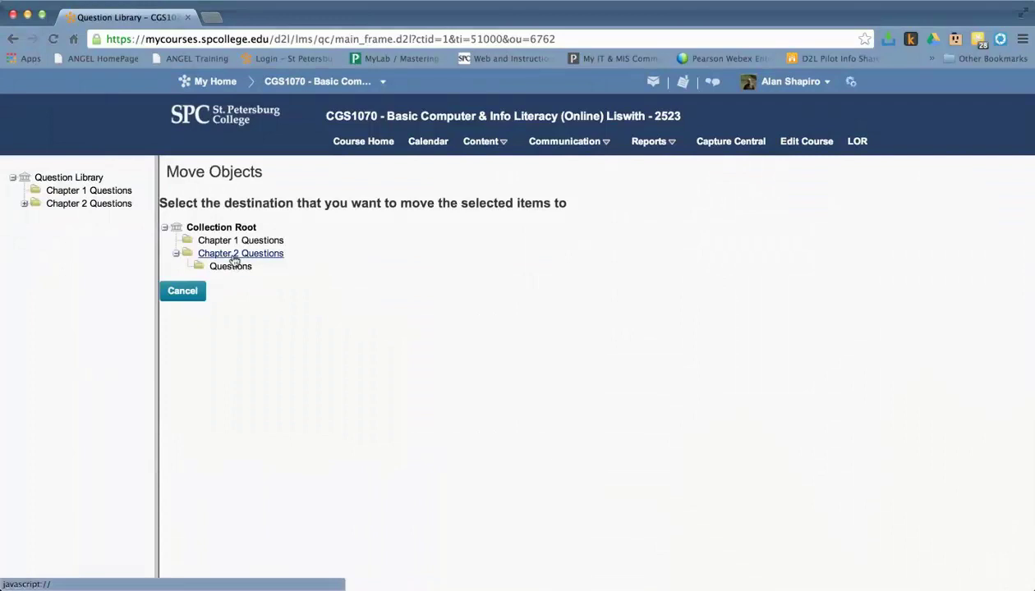
pyautogui.click(236, 253)
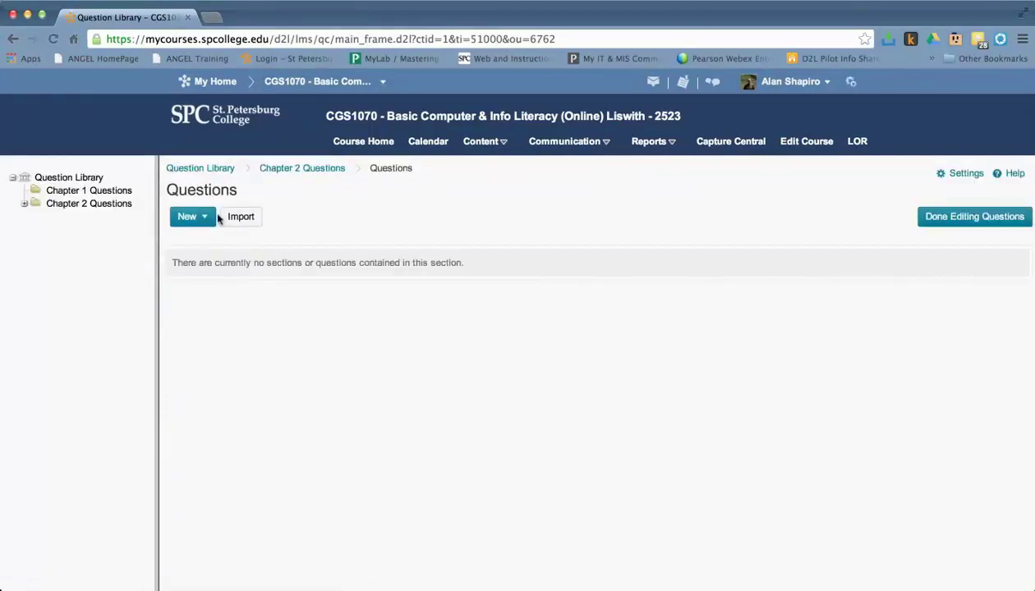
# - Delete the leftover empty Questions subsection from Chapter 2 Questions
pyautogui.click(116, 205)
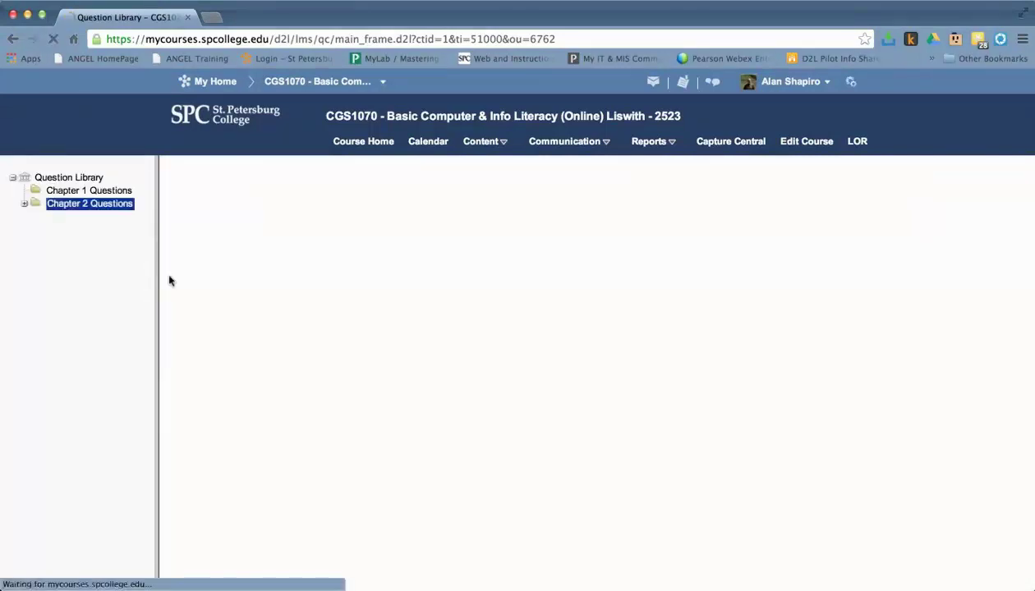
pyautogui.scroll(-5, 189, 345)
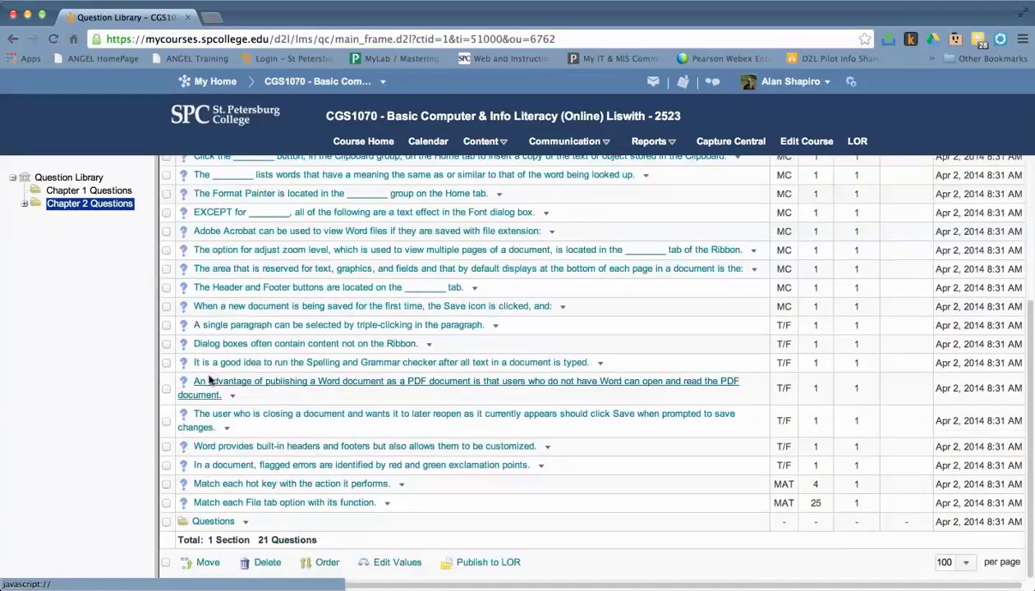
pyautogui.scroll(5, 239, 386)
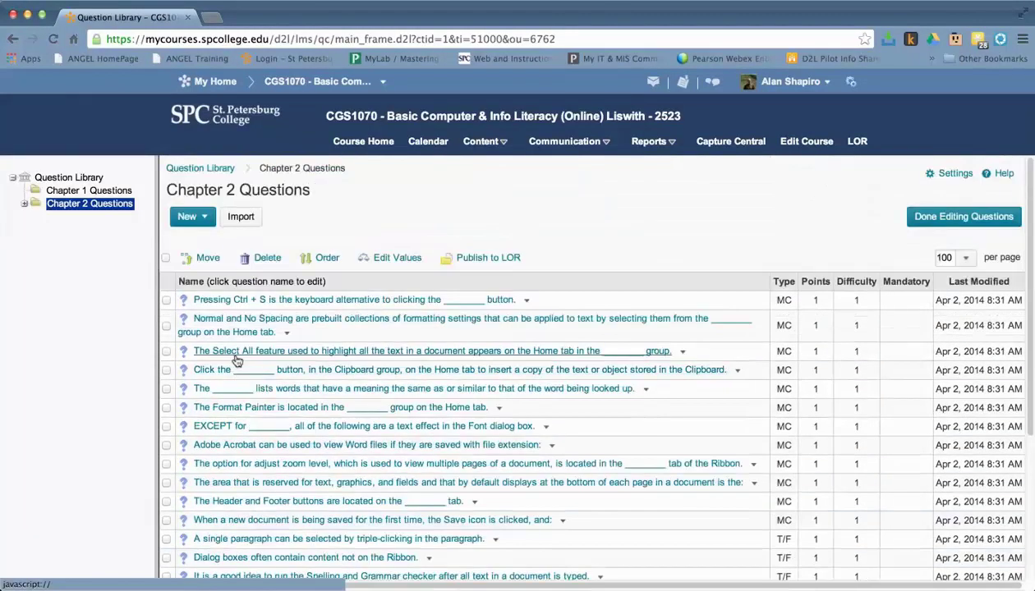
pyautogui.click(265, 258)
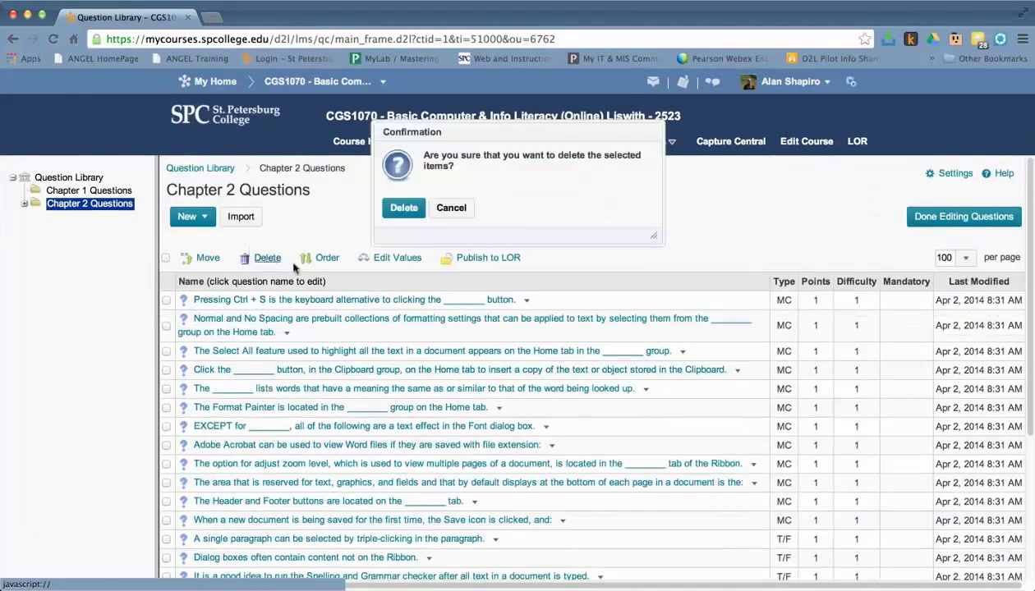
pyautogui.click(399, 209)
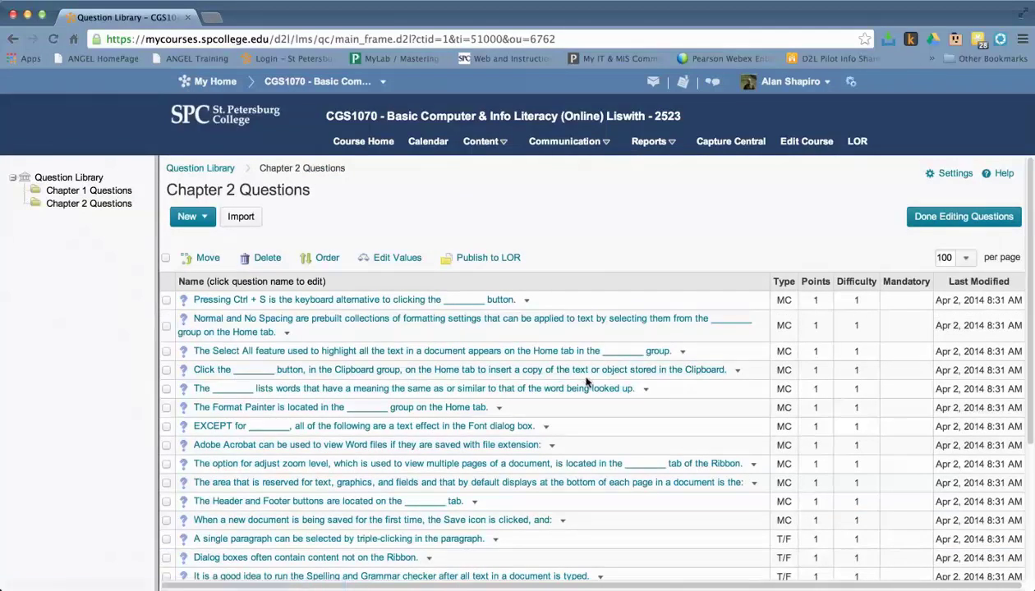